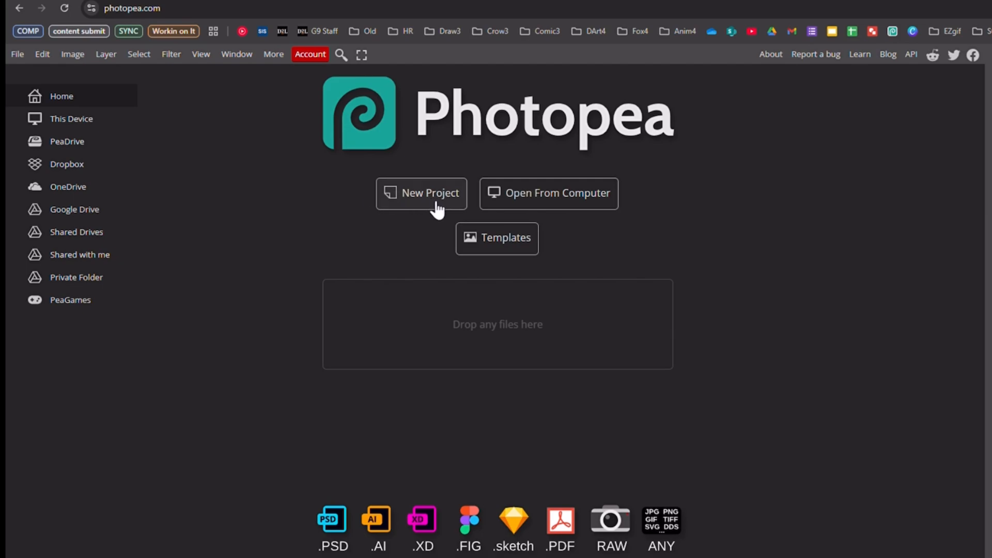
# Step: Create a new project from the Instagram preset, 1080 x 1080 px with a white background
pyautogui.click(438, 209)
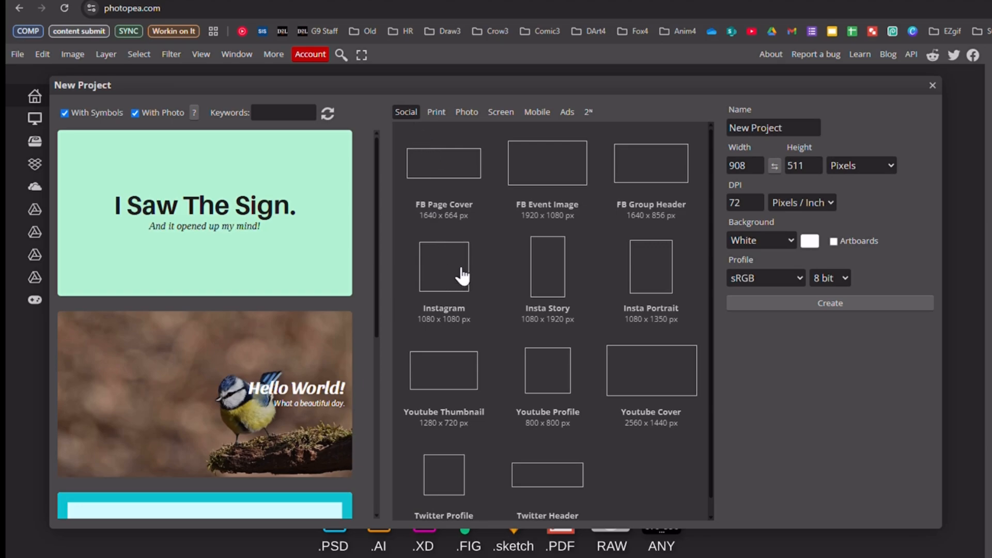
pyautogui.click(463, 277)
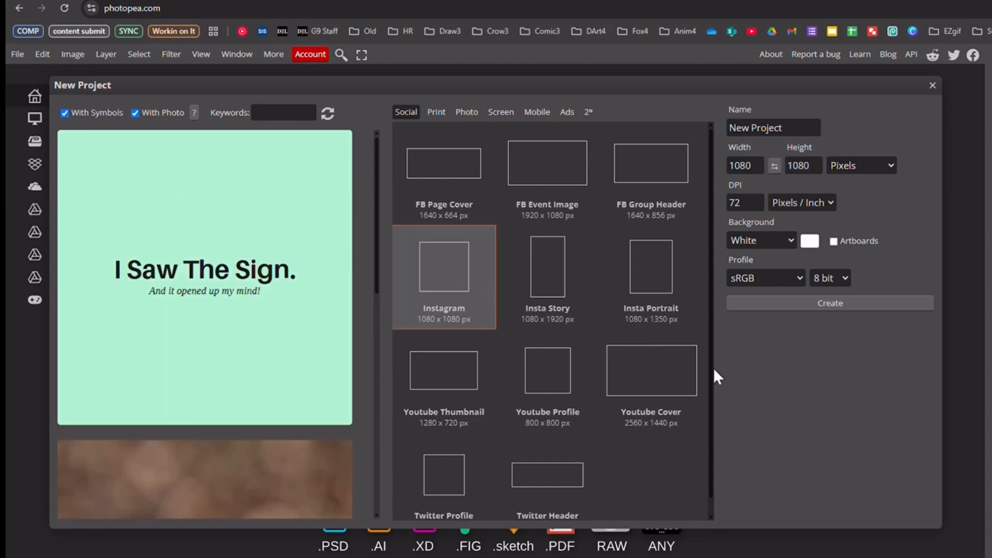
pyautogui.click(786, 304)
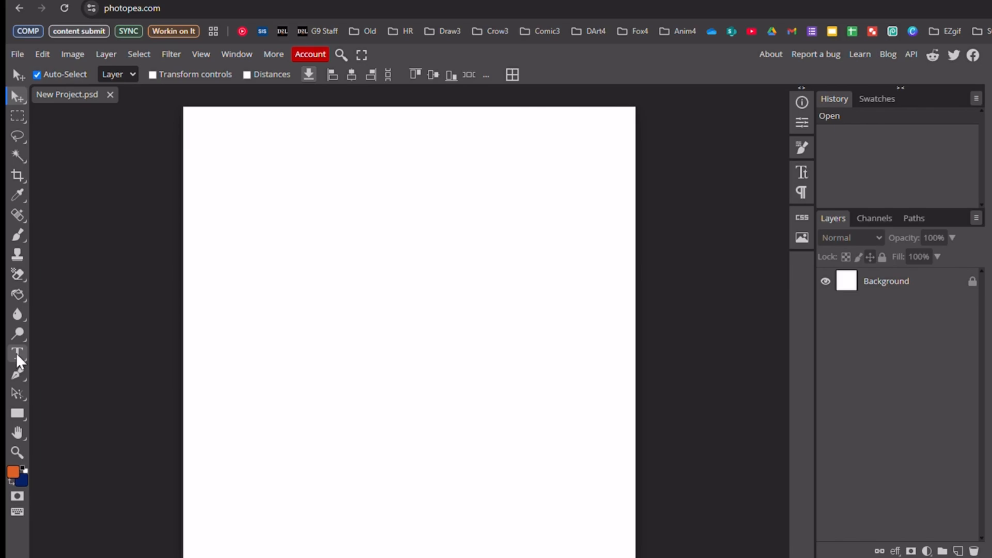
# Step: Add a text layer containing the letter "t" near the canvas's upper-left corner
pyautogui.click(16, 354)
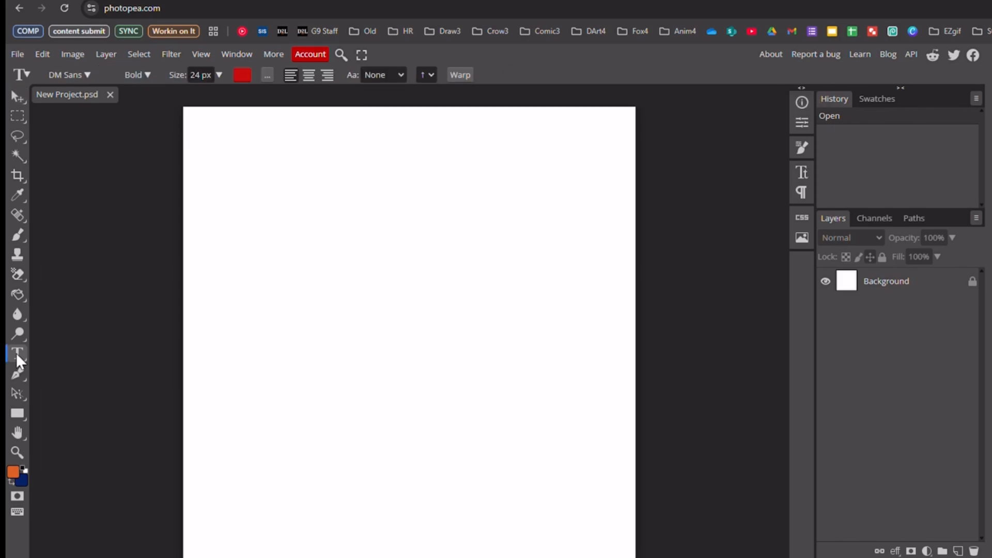
pyautogui.click(244, 186)
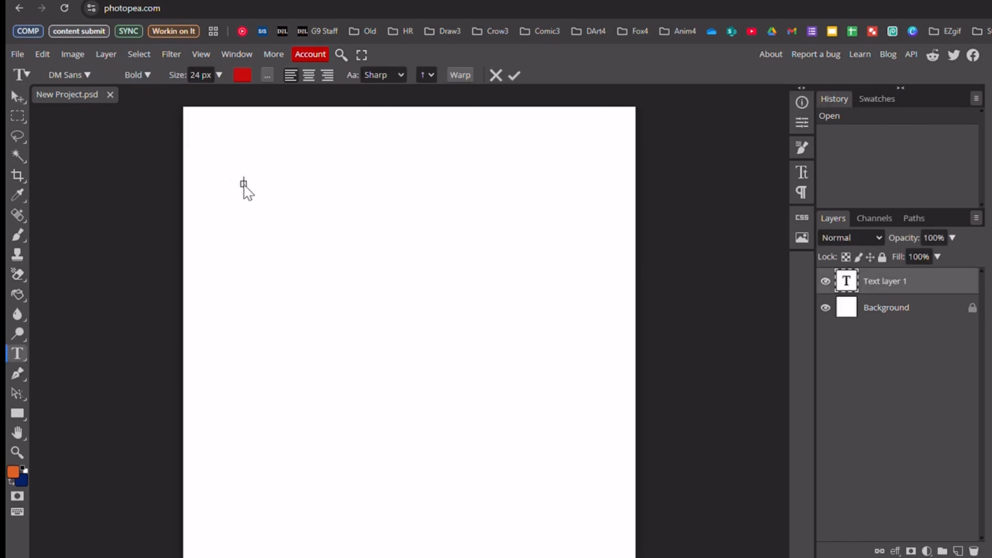
pyautogui.scroll(2, 252, 185)
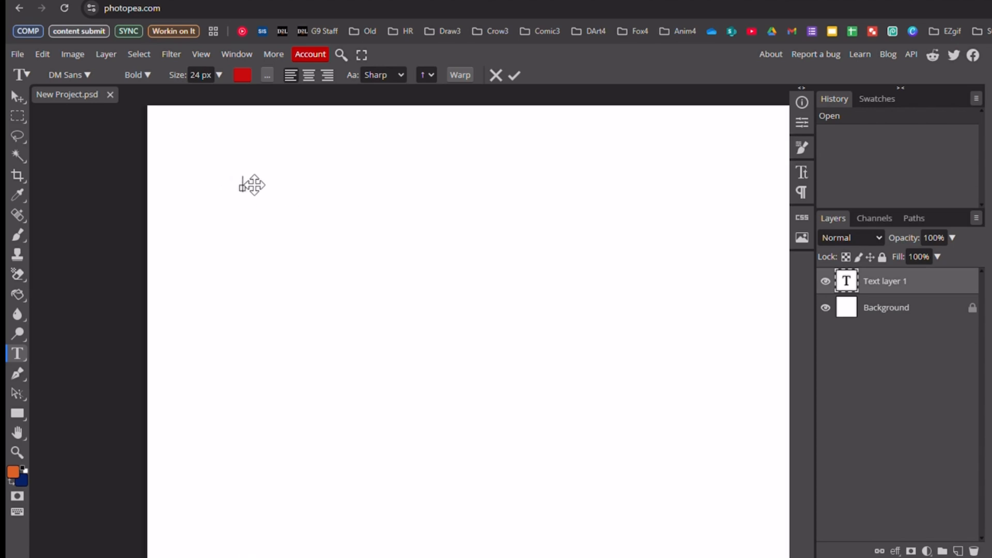
pyautogui.scroll(1, 252, 185)
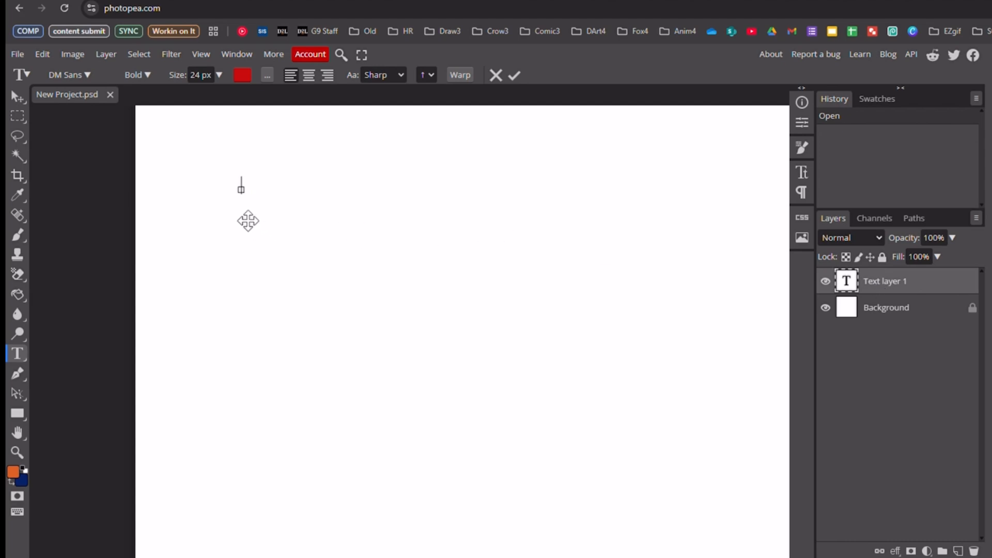
pyautogui.write('t')
pyautogui.scroll(-1, 264, 257)
pyautogui.scroll(-2, 264, 257)
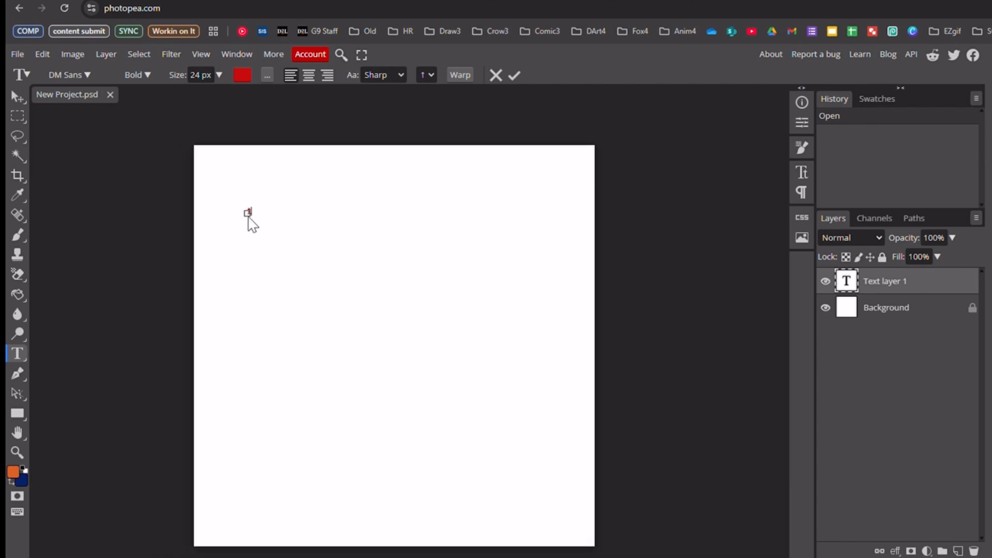
pyautogui.scroll(1, 252, 222)
pyautogui.scroll(1, 251, 222)
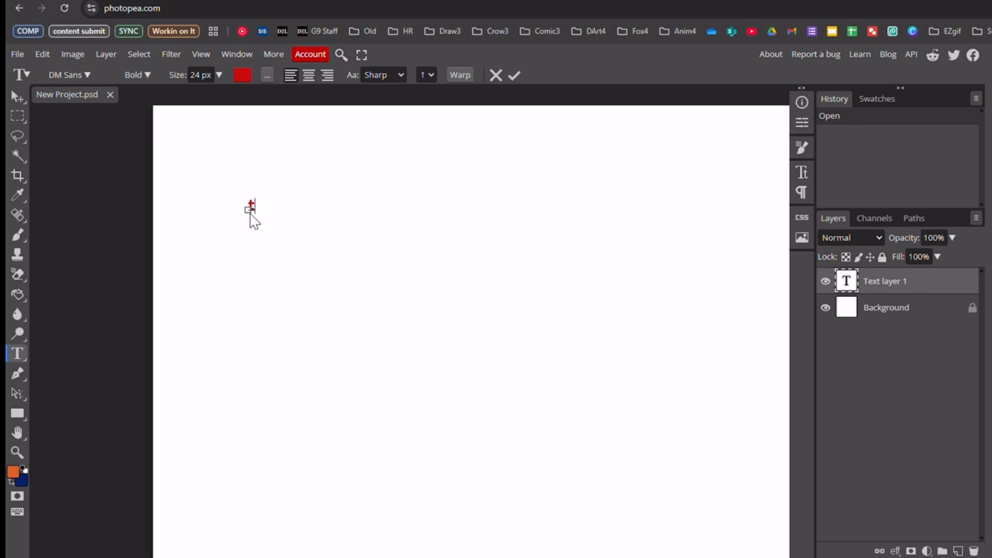
# Step: Set the font size of the letter "t" to 600 px
pyautogui.doubleClick(250, 215)
pyautogui.click(206, 80)
pyautogui.write('600')
pyautogui.press('Return')
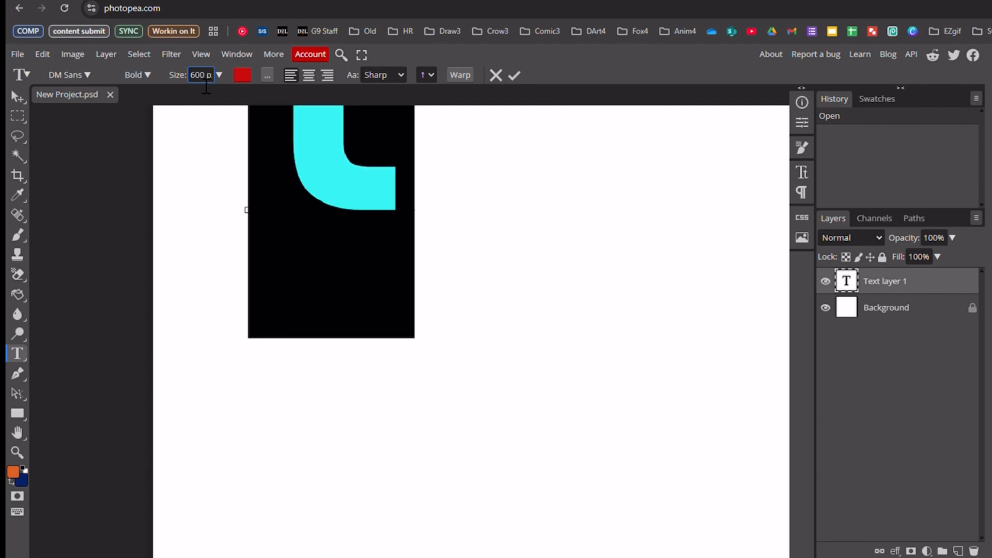
pyautogui.scroll(-1, 288, 195)
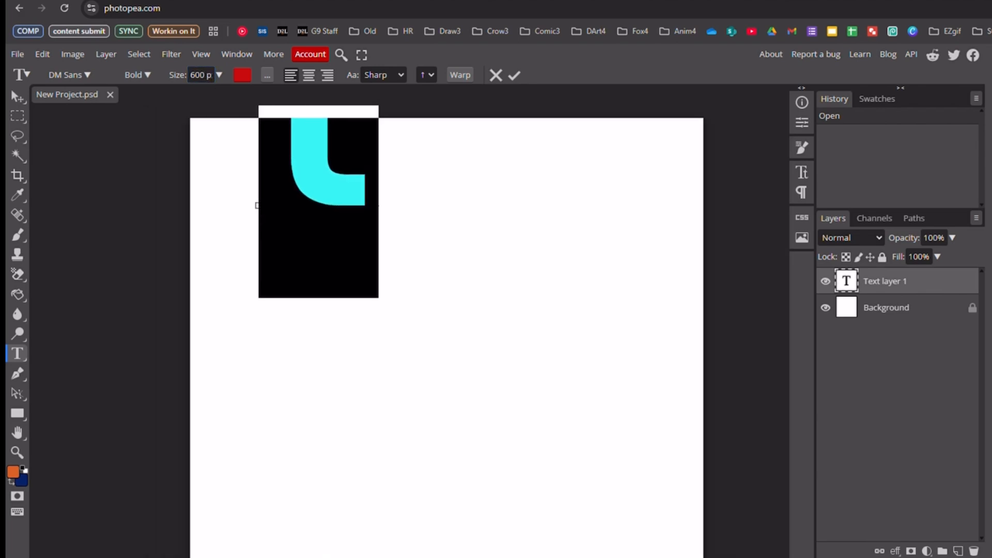
pyautogui.scroll(-1, 289, 194)
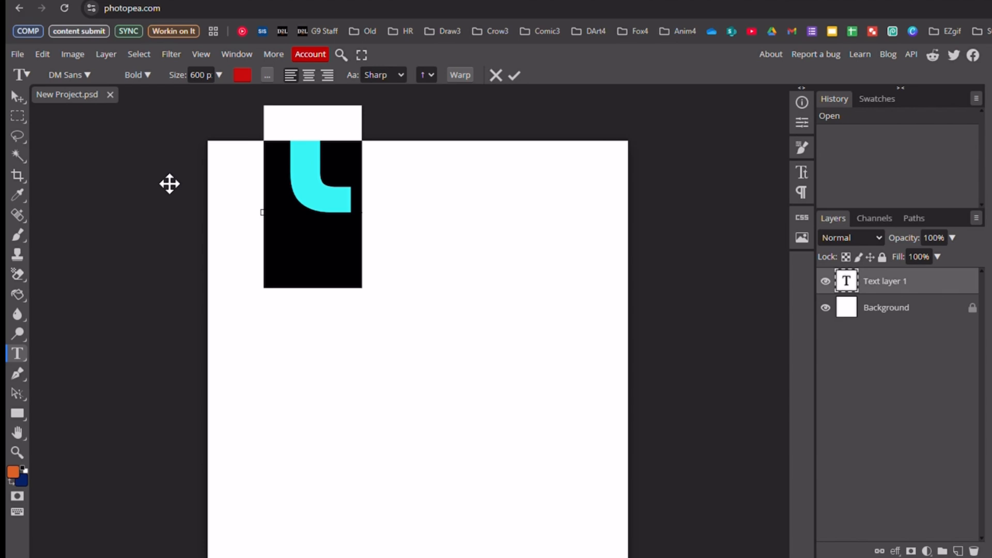
pyautogui.click(335, 212)
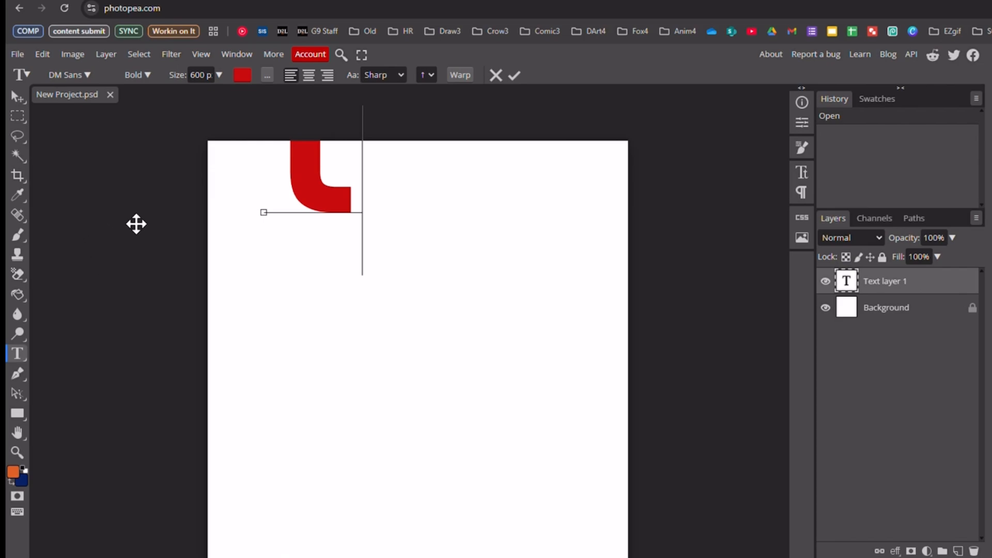
# Step: Enable the Move tool's transform controls and bring the letter "t" fully onto the canvas
pyautogui.click(16, 97)
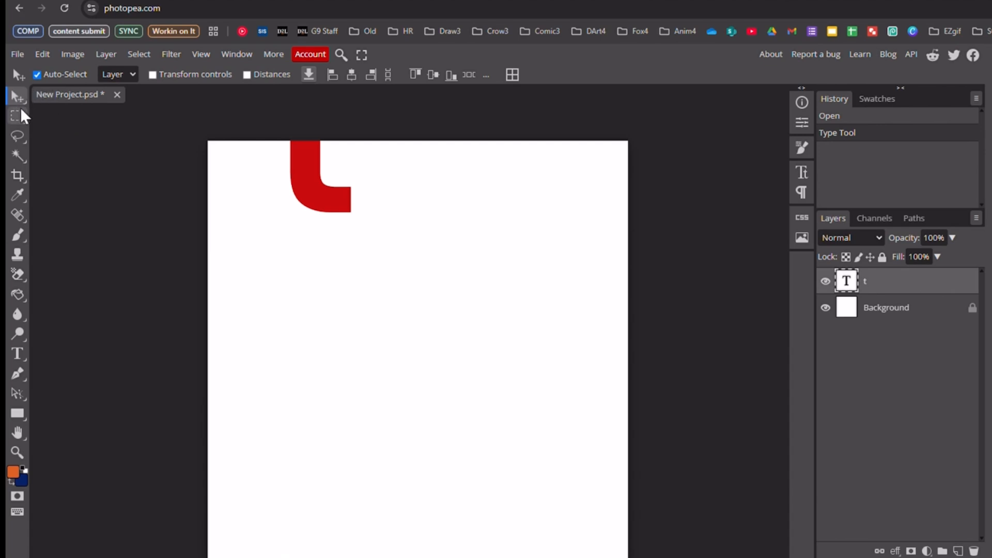
pyautogui.click(18, 117)
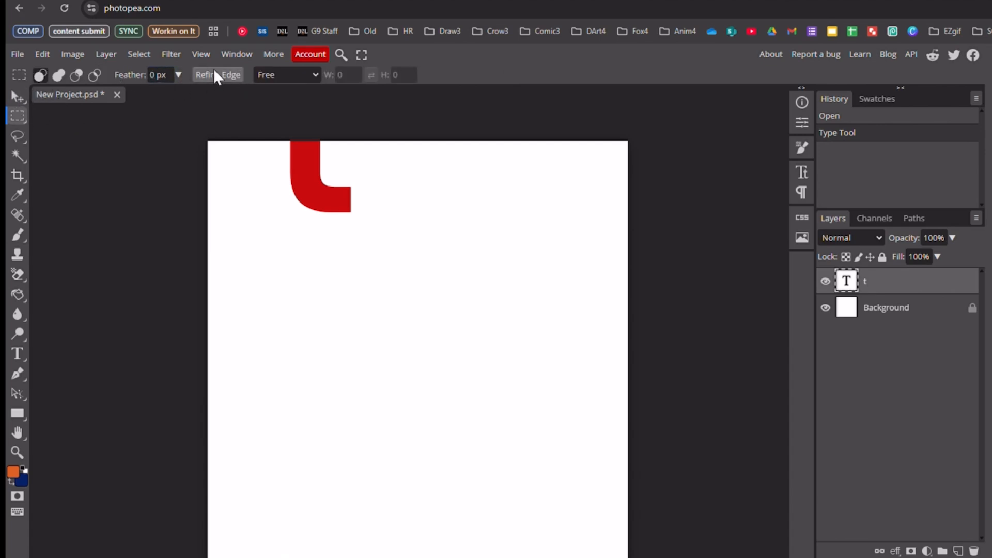
pyautogui.click(14, 96)
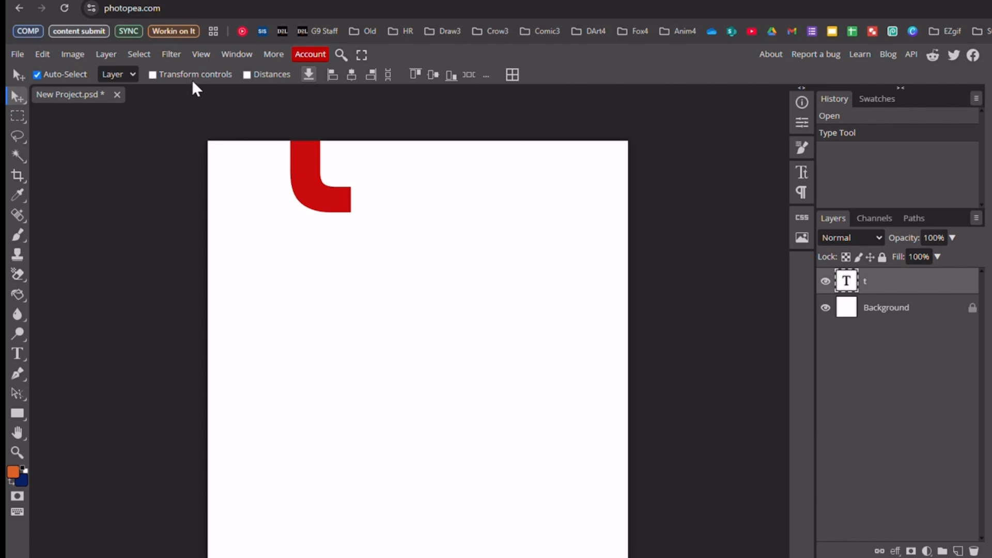
pyautogui.click(152, 75)
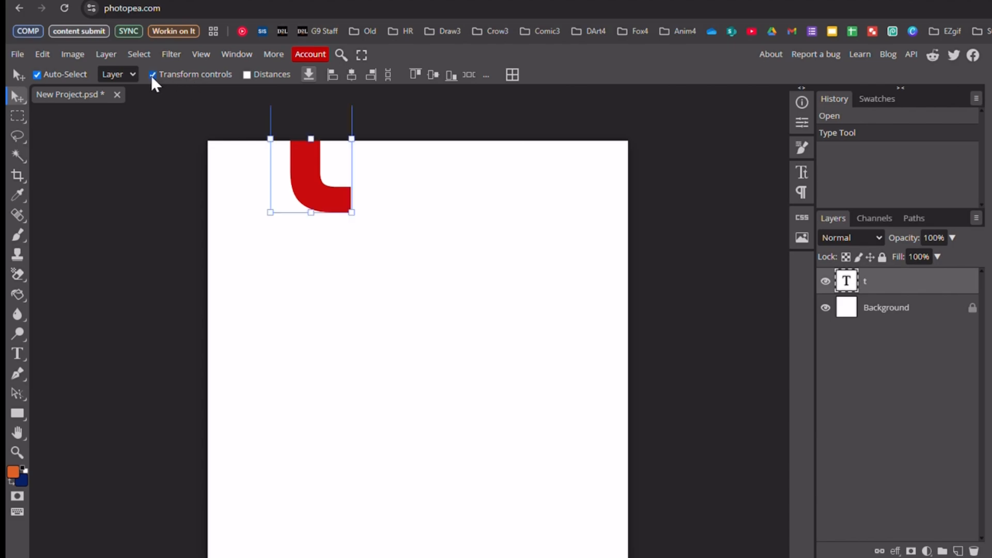
pyautogui.click(152, 75)
pyautogui.click(152, 75)
pyautogui.moveTo(328, 195); pyautogui.dragTo(439, 395)
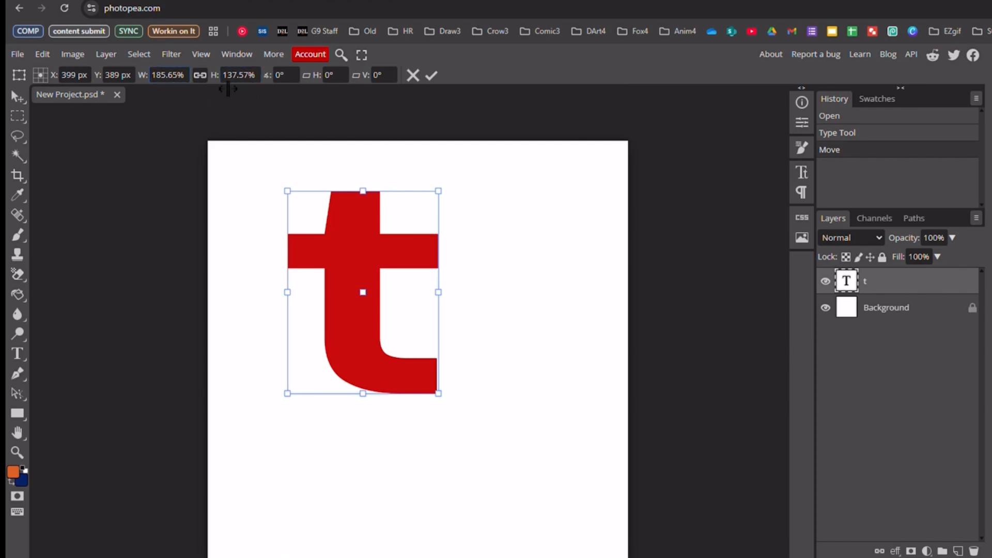
# Step: Scale the "t" to about 200% width and 169% height, centred at about X 376 px, Y 580 px
pyautogui.moveTo(440, 192); pyautogui.dragTo(456, 224)
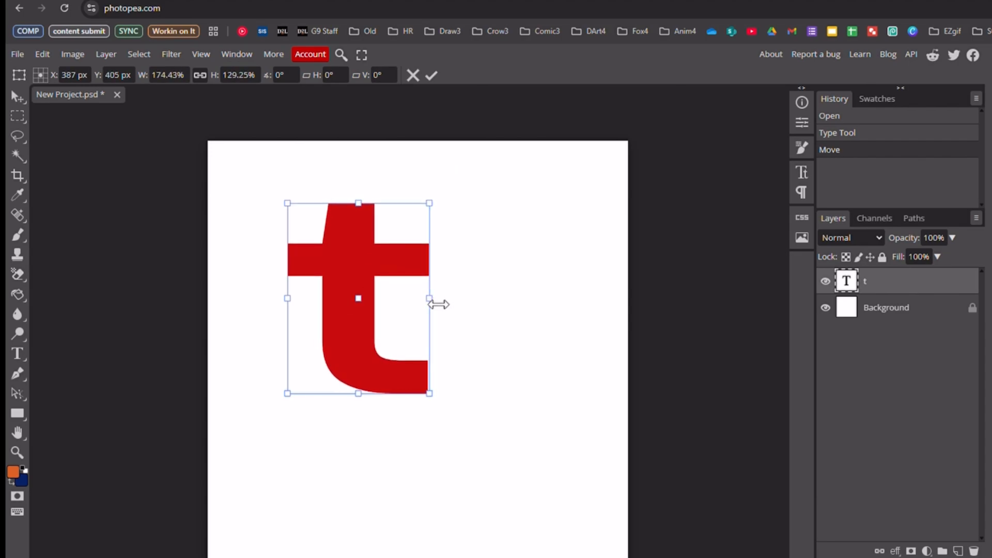
pyautogui.moveTo(438, 300)
pyautogui.mouseDown()
pyautogui.moveTo(462, 300)
pyautogui.moveTo(453, 298)
pyautogui.mouseUp()
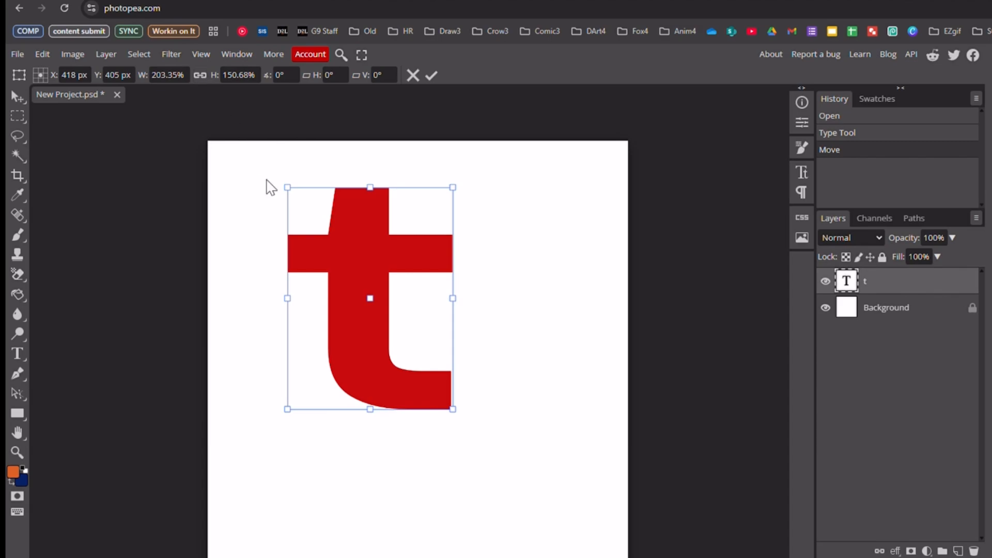
pyautogui.moveTo(461, 194); pyautogui.dragTo(423, 184)
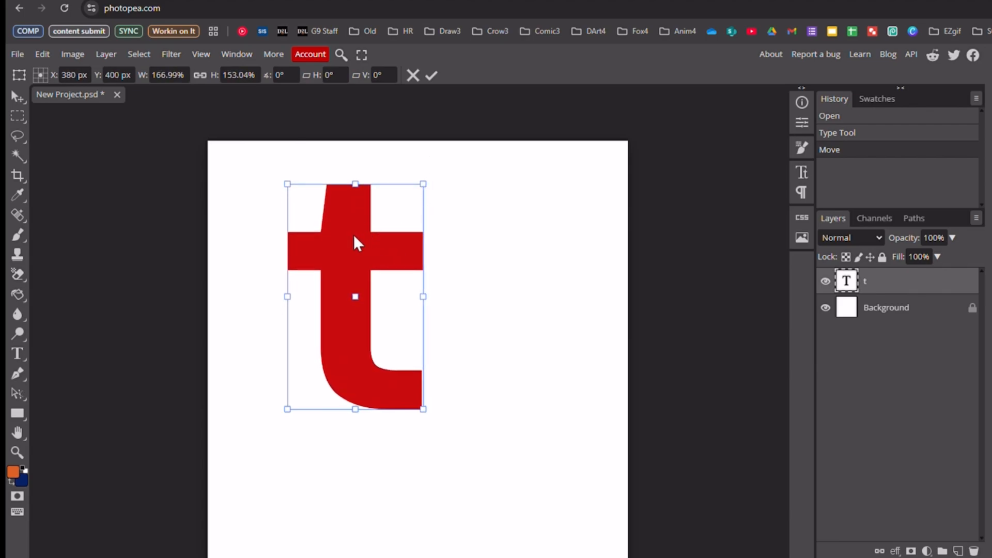
pyautogui.moveTo(353, 234); pyautogui.dragTo(352, 300)
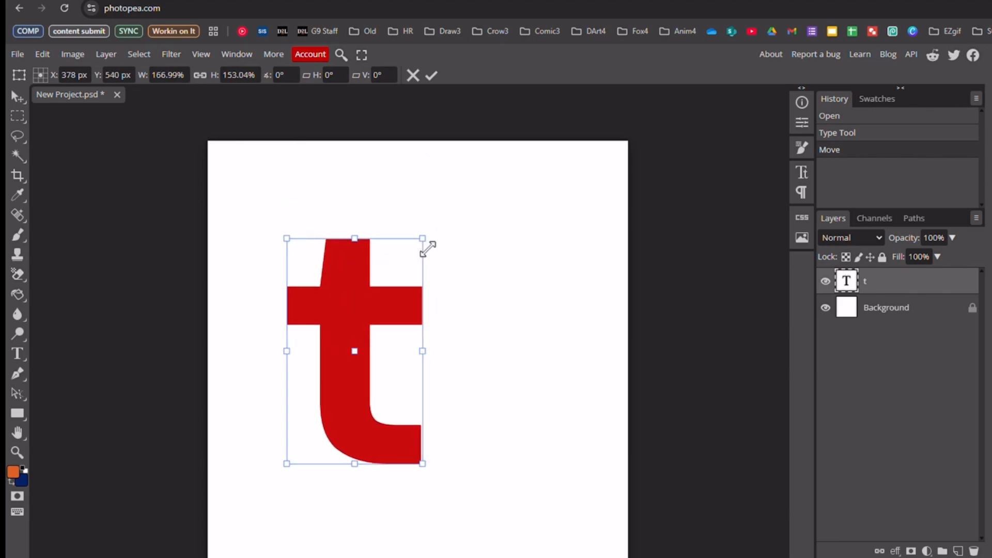
pyautogui.moveTo(423, 240); pyautogui.dragTo(457, 223)
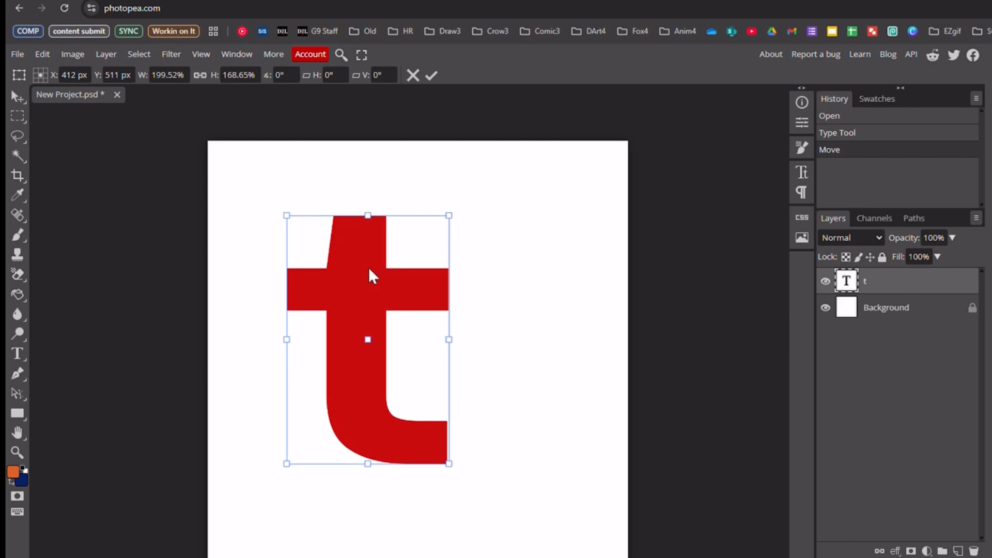
pyautogui.moveTo(367, 268); pyautogui.dragTo(340, 292)
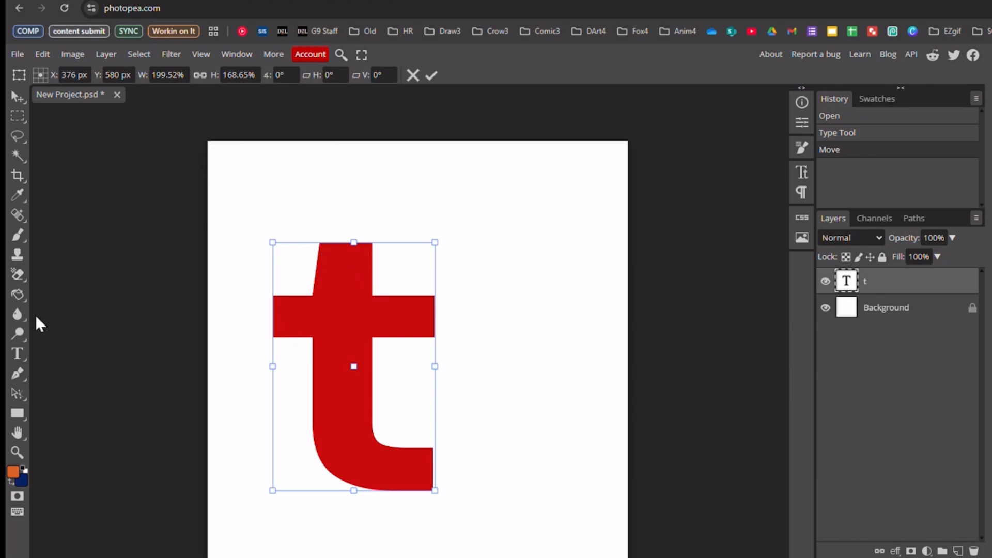
# Step: Add a second text layer with the letter "a" and place it overlapping the right side of the "t", slightly higher
pyautogui.click(19, 352)
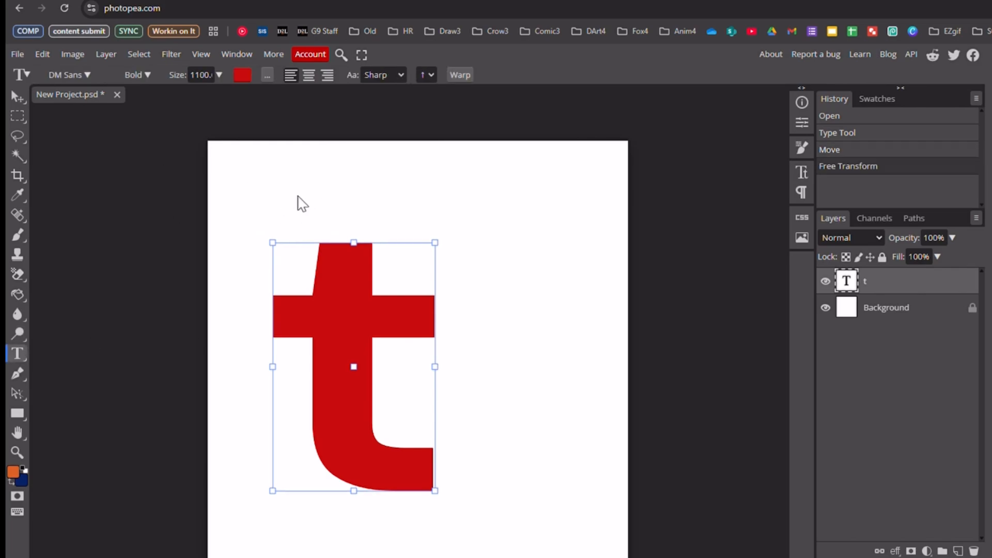
pyautogui.click(304, 178)
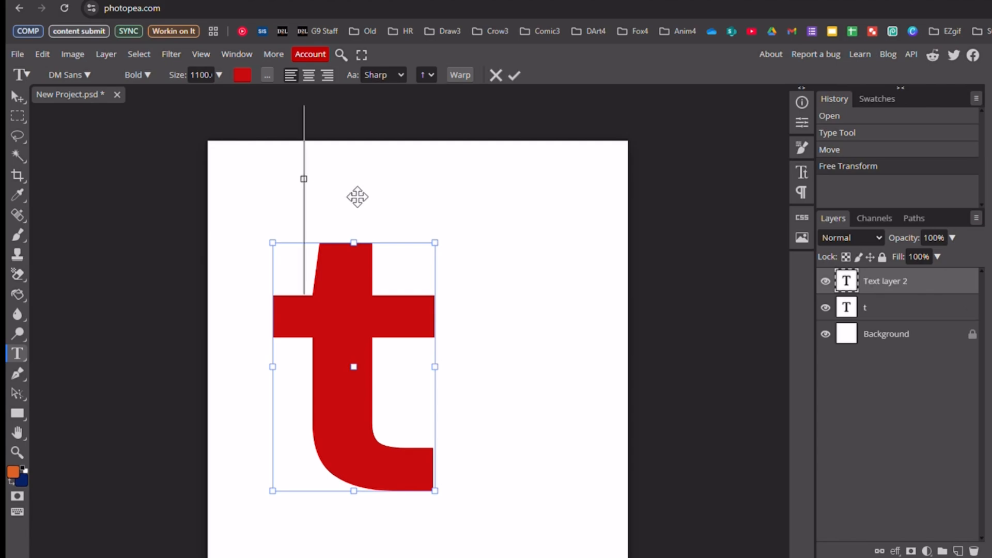
pyautogui.write('a')
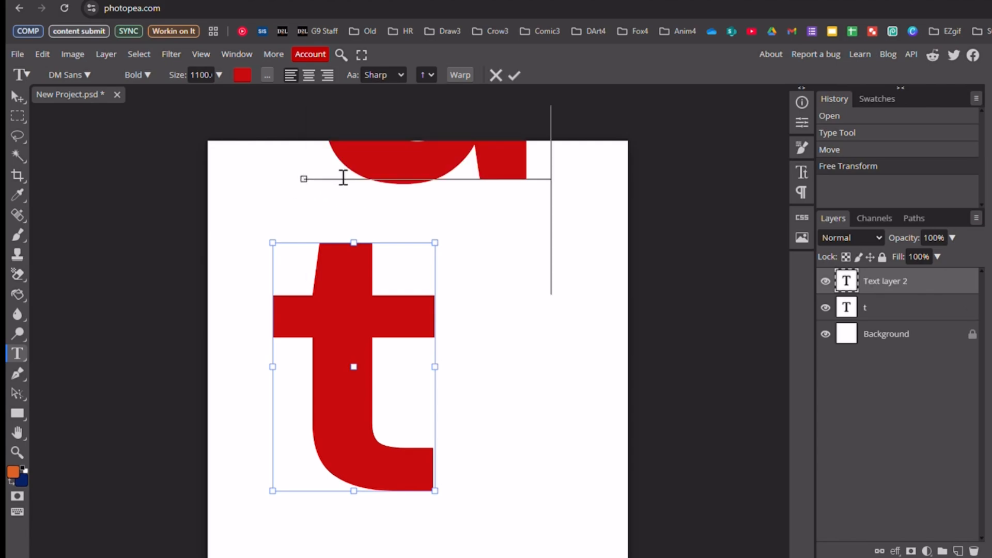
pyautogui.press('BackSpace')
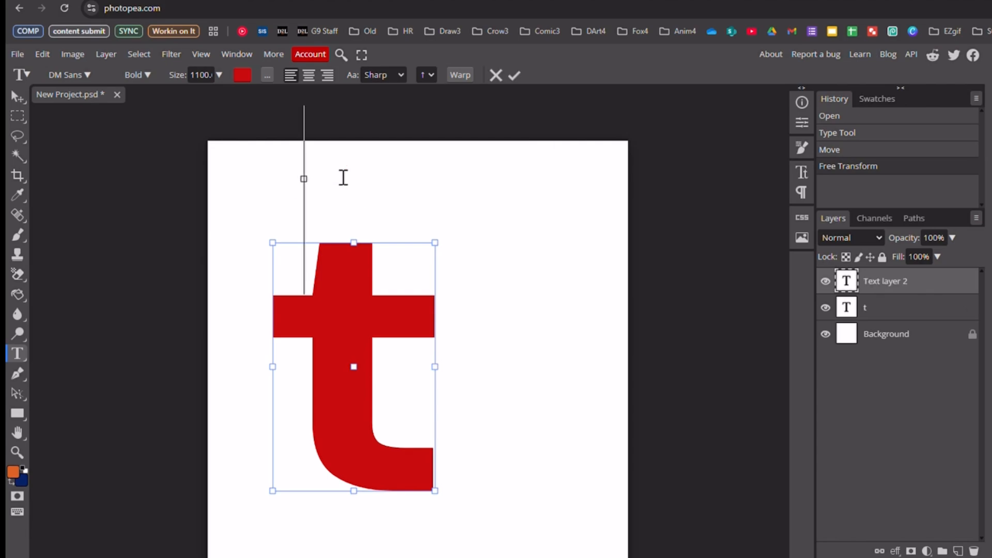
pyautogui.write('a')
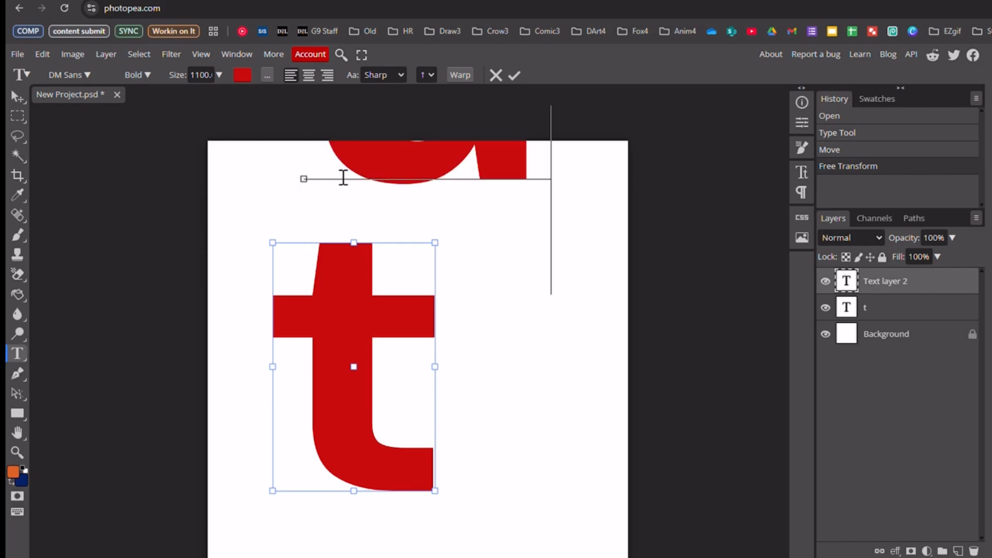
pyautogui.click(19, 98)
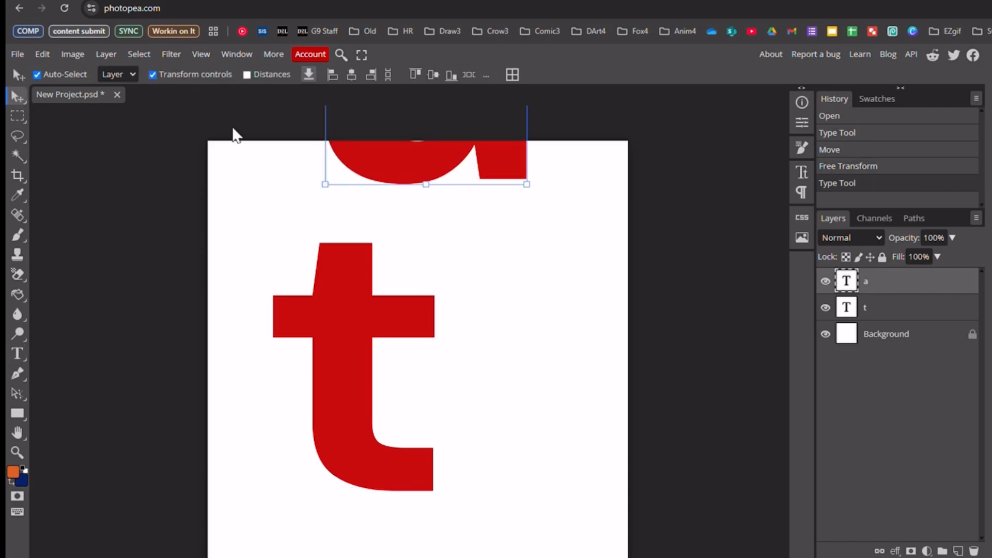
pyautogui.moveTo(395, 158); pyautogui.dragTo(460, 398)
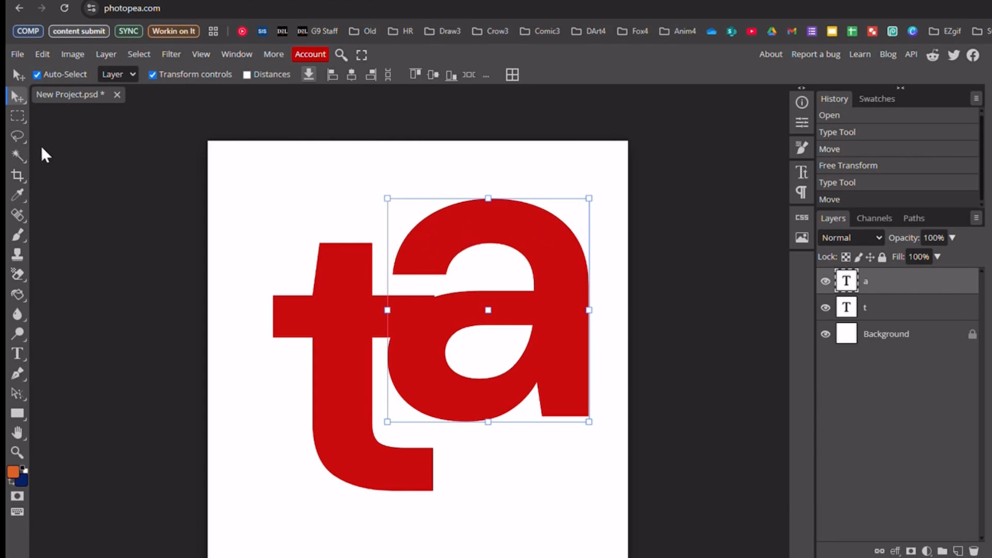
# Step: Change the text colour of the letter "a" to dark grey 403c3c
pyautogui.click(17, 354)
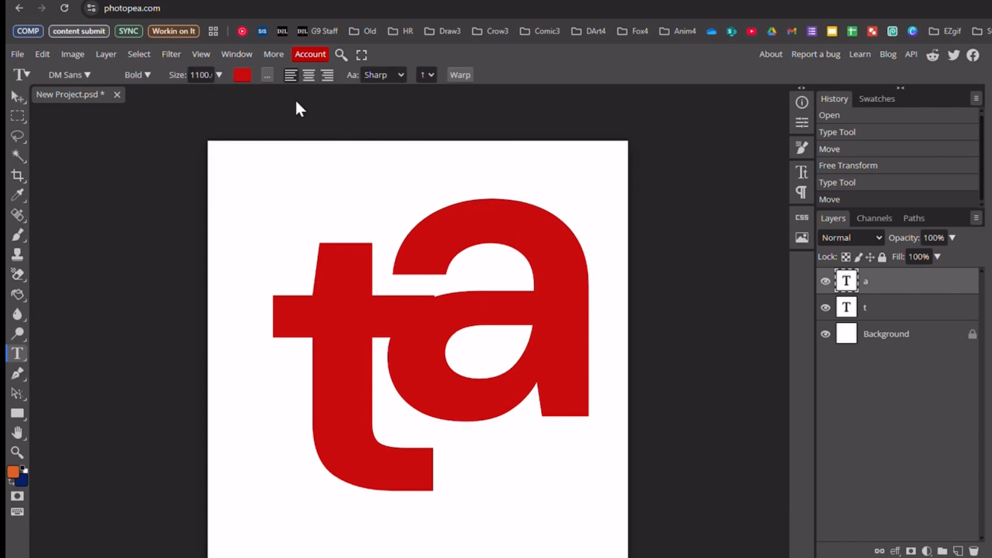
pyautogui.click(242, 75)
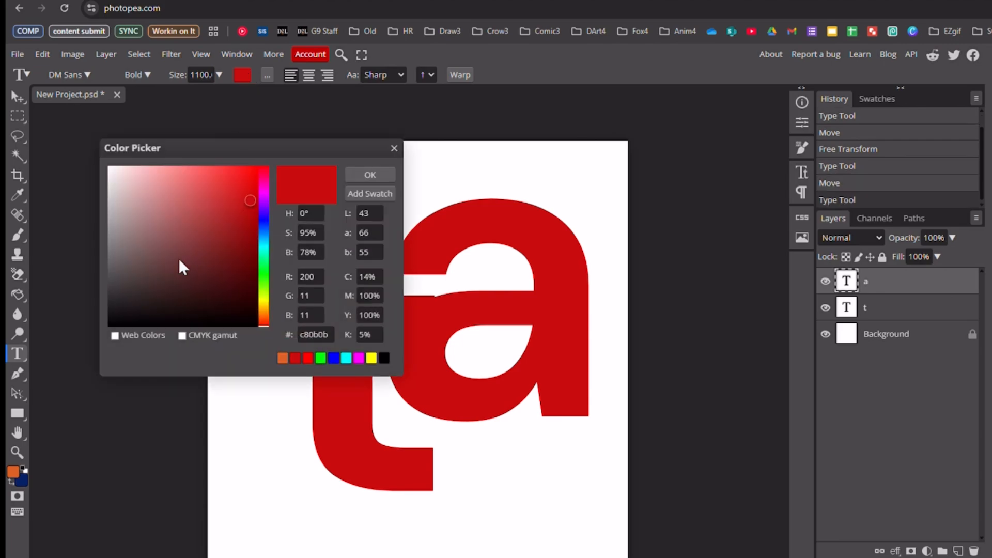
pyautogui.click(137, 282)
pyautogui.moveTo(134, 282); pyautogui.dragTo(117, 289)
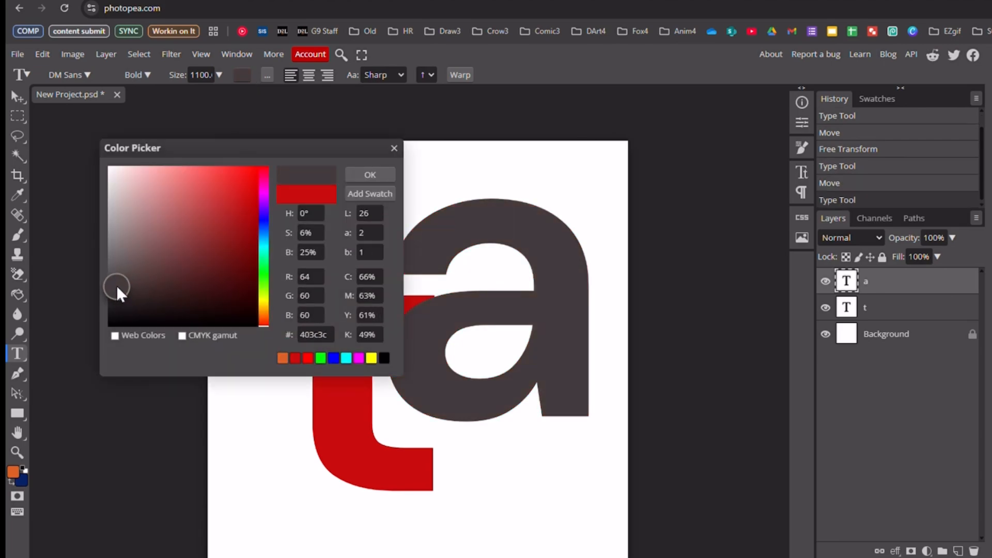
pyautogui.click(367, 172)
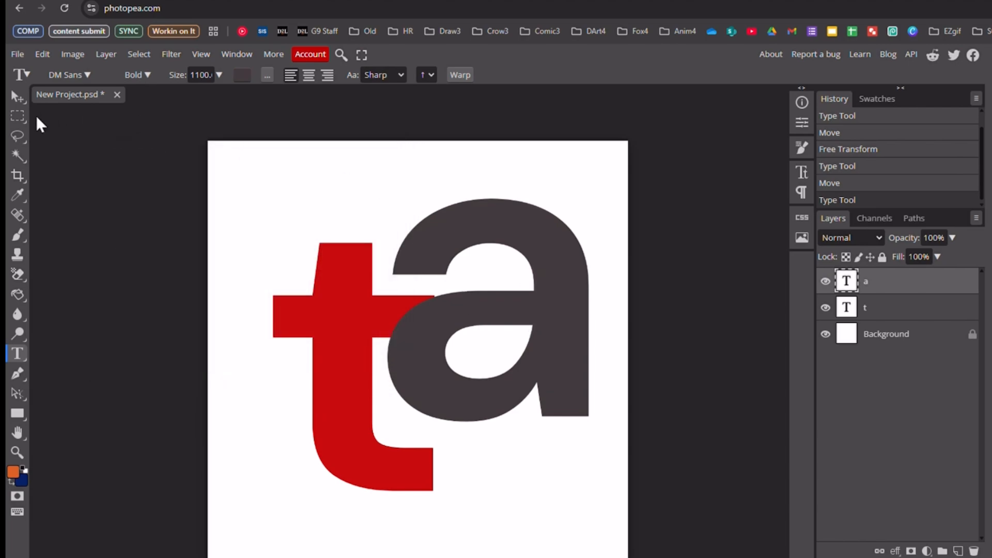
# Step: Move the dark grey "a" left over the red "t" and try rotating it about 12°
pyautogui.click(14, 96)
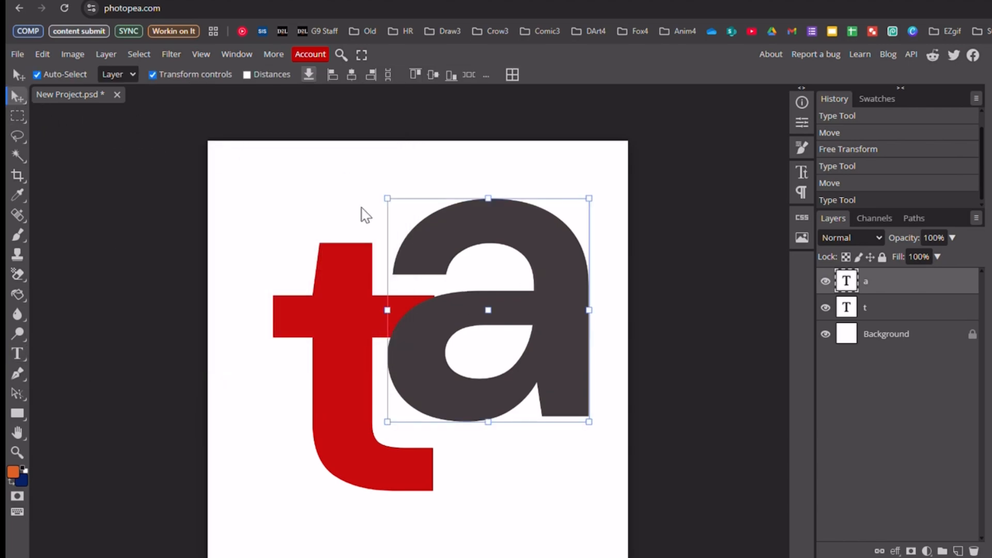
pyautogui.moveTo(547, 261); pyautogui.dragTo(383, 258)
pyautogui.moveTo(420, 186); pyautogui.dragTo(450, 218)
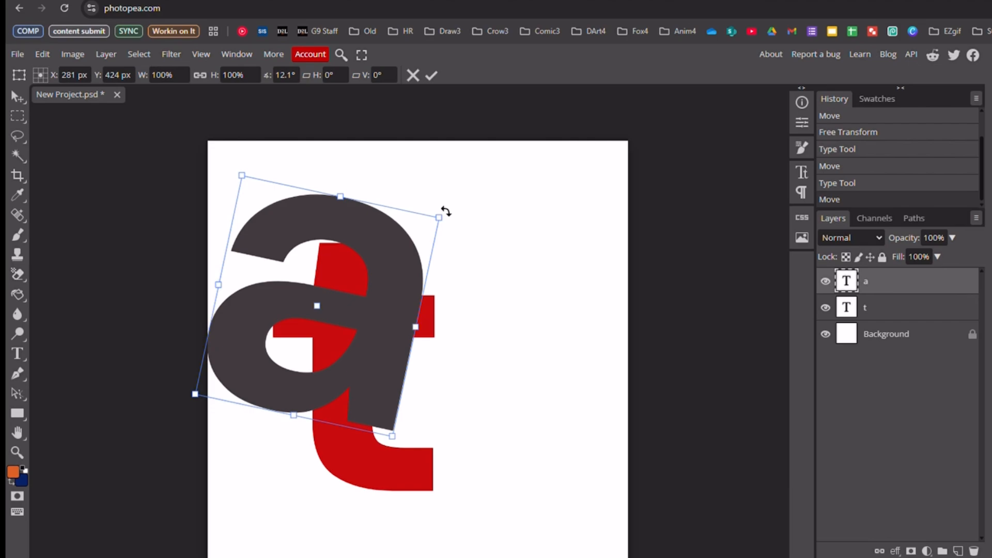
pyautogui.press('Escape')
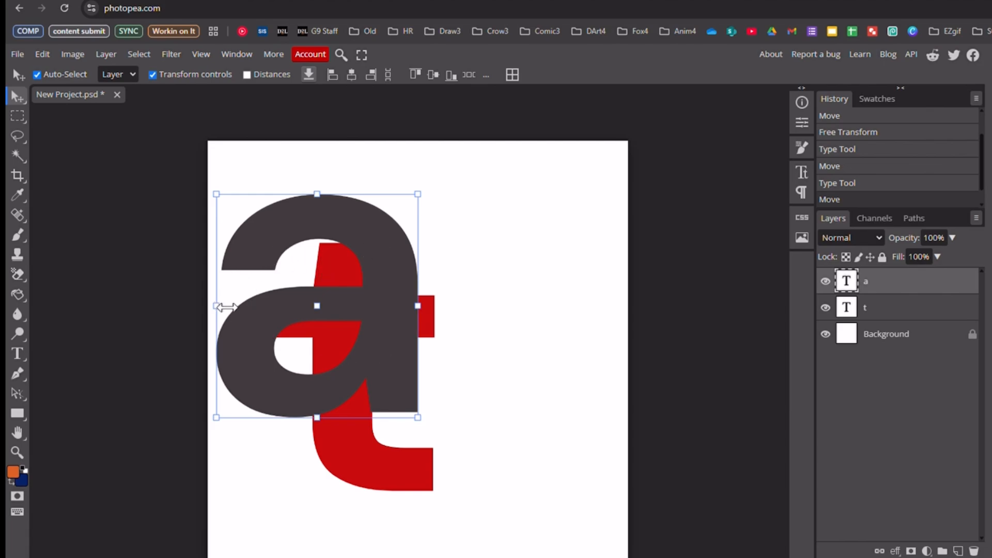
# Step: Flip and shrink the "a" to about 28% width and 19% height, placing it on the right arm of the "t" crossbar
pyautogui.hotkey('ctrl', 't')
pyautogui.moveTo(215, 306); pyautogui.dragTo(591, 324)
pyautogui.moveTo(594, 416); pyautogui.dragTo(417, 318)
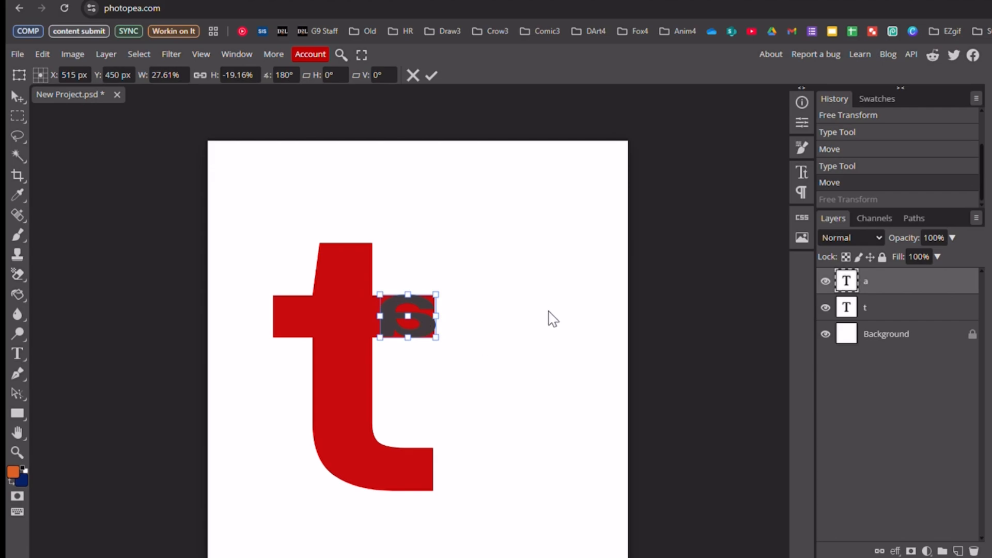
pyautogui.click(18, 99)
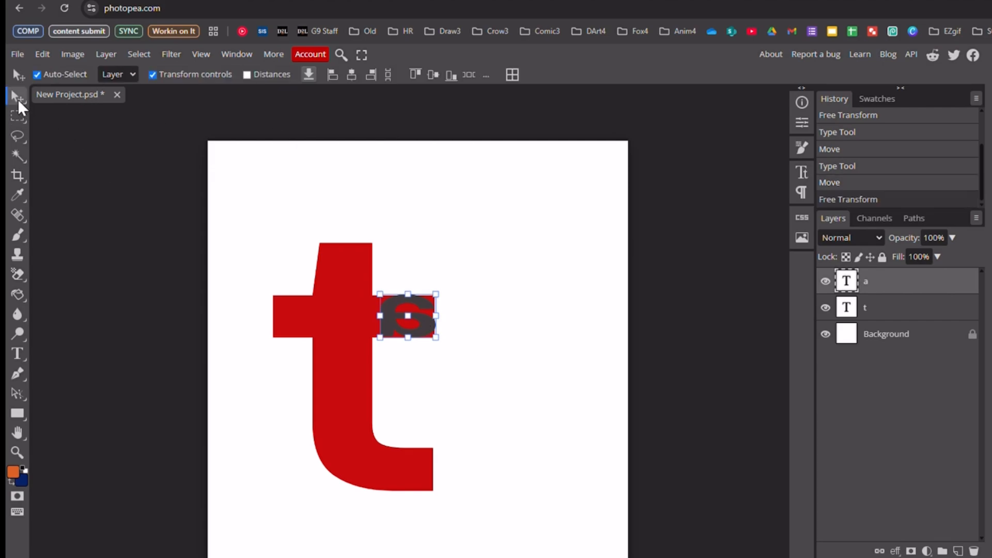
pyautogui.click(151, 73)
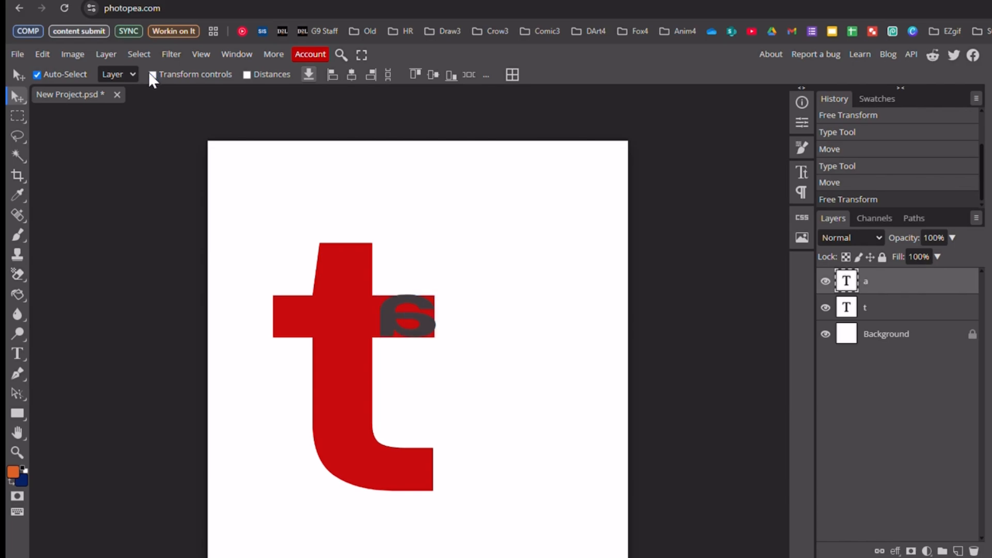
pyautogui.click(152, 74)
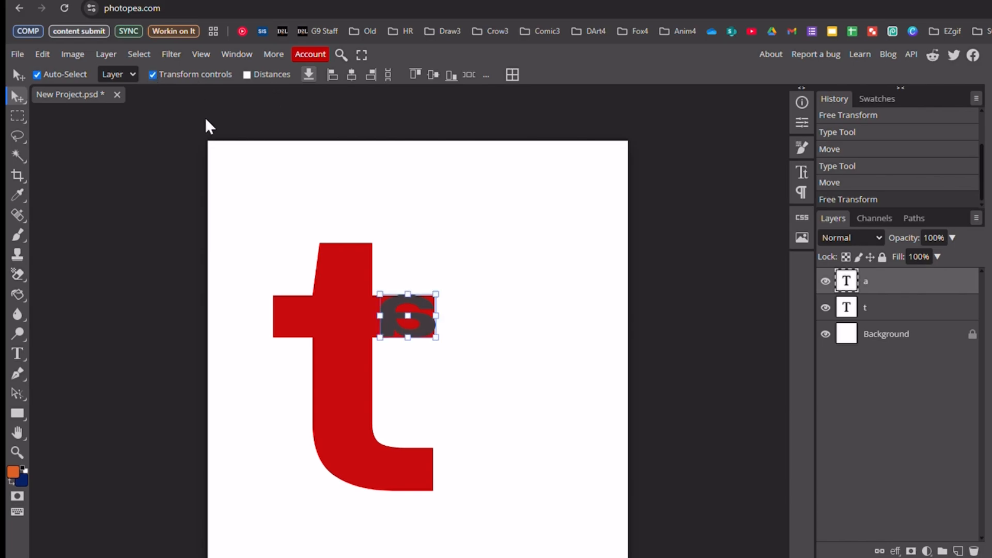
# Step: Change the text colour of the small "a" to black 000000
pyautogui.click(16, 353)
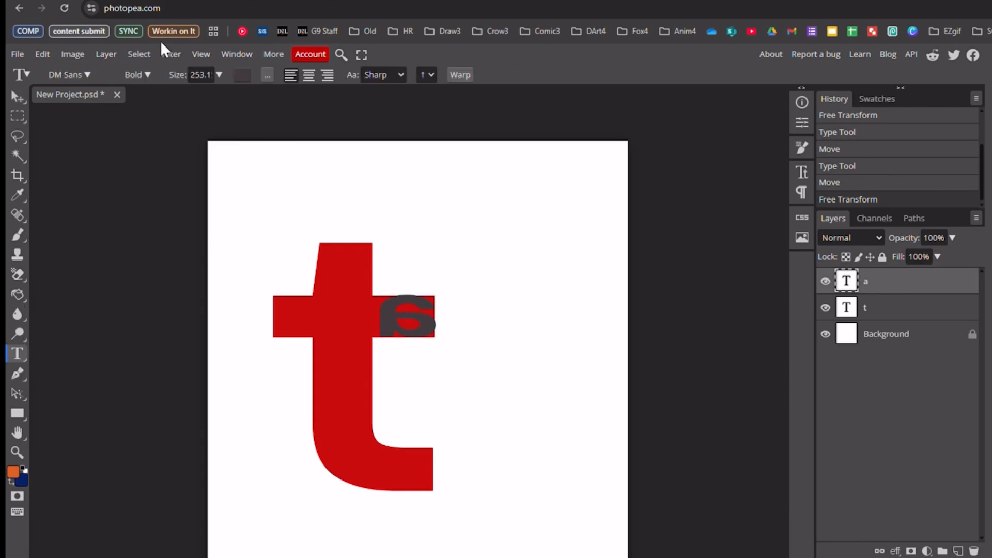
pyautogui.click(242, 76)
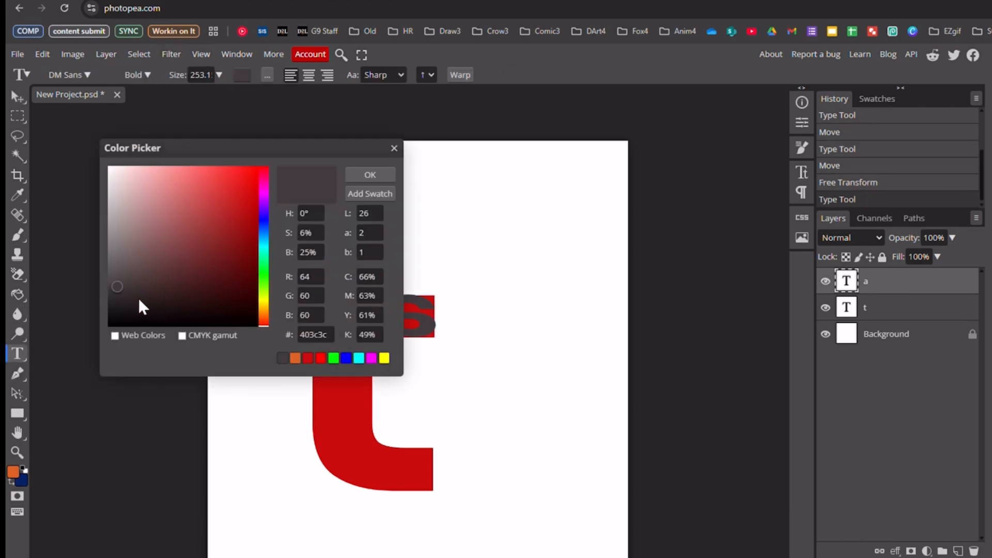
pyautogui.moveTo(139, 302); pyautogui.dragTo(105, 328)
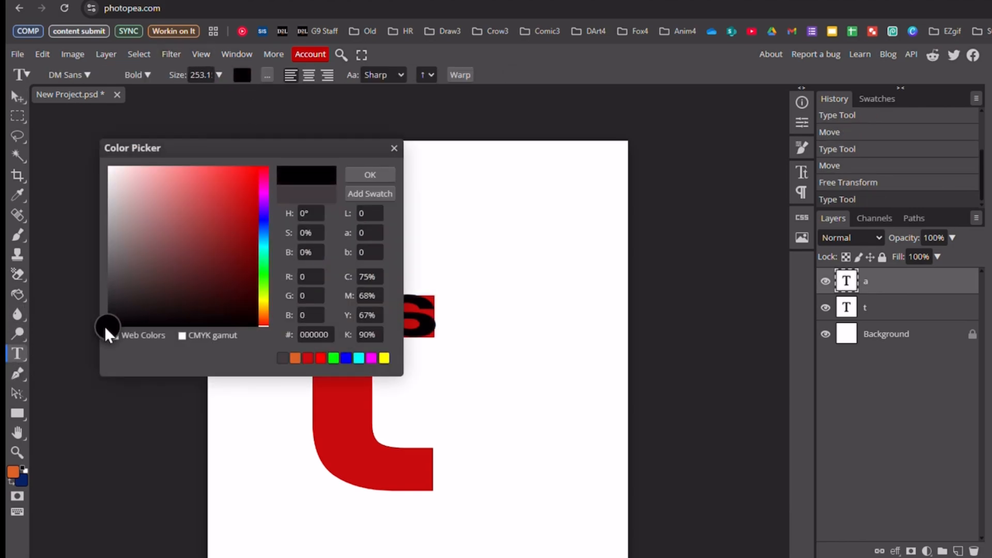
pyautogui.click(385, 174)
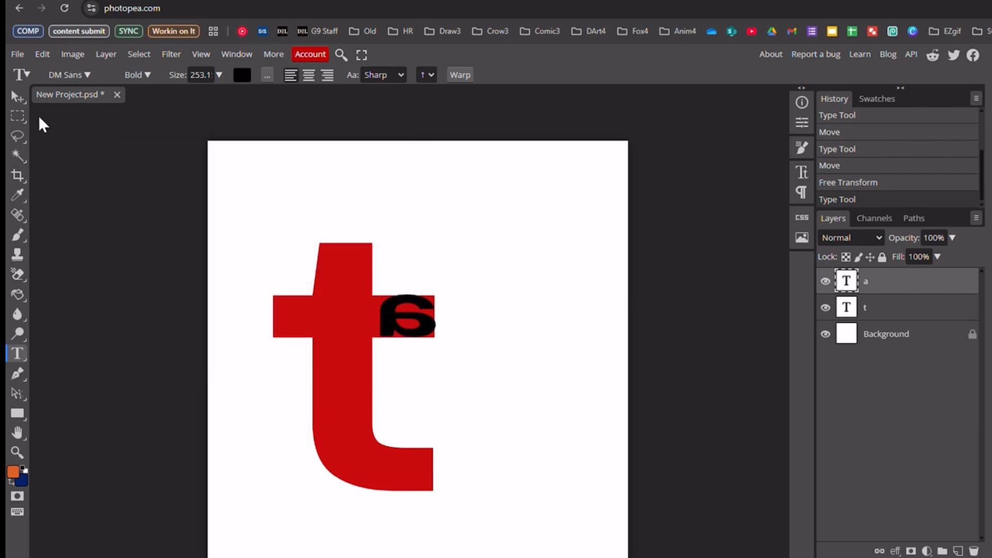
pyautogui.click(17, 98)
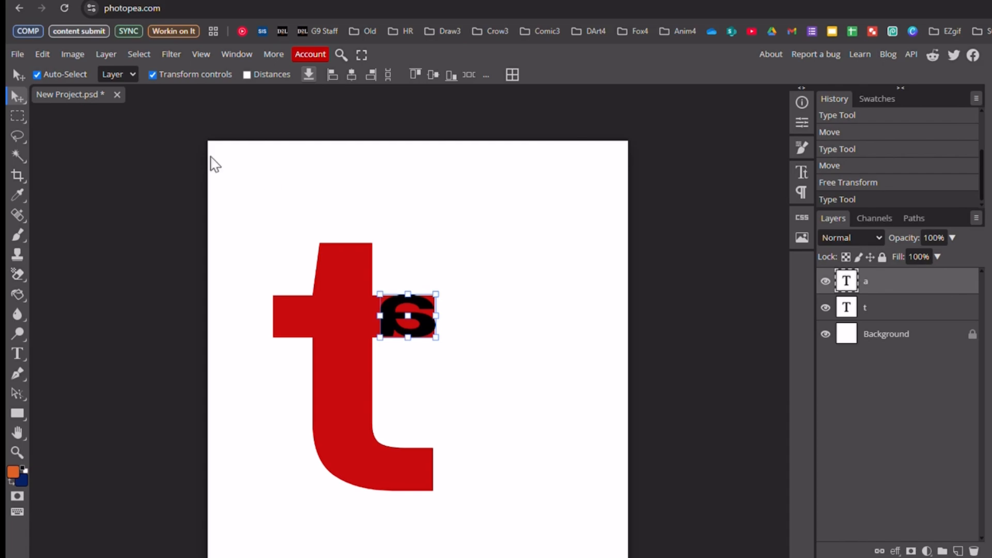
pyautogui.click(47, 57)
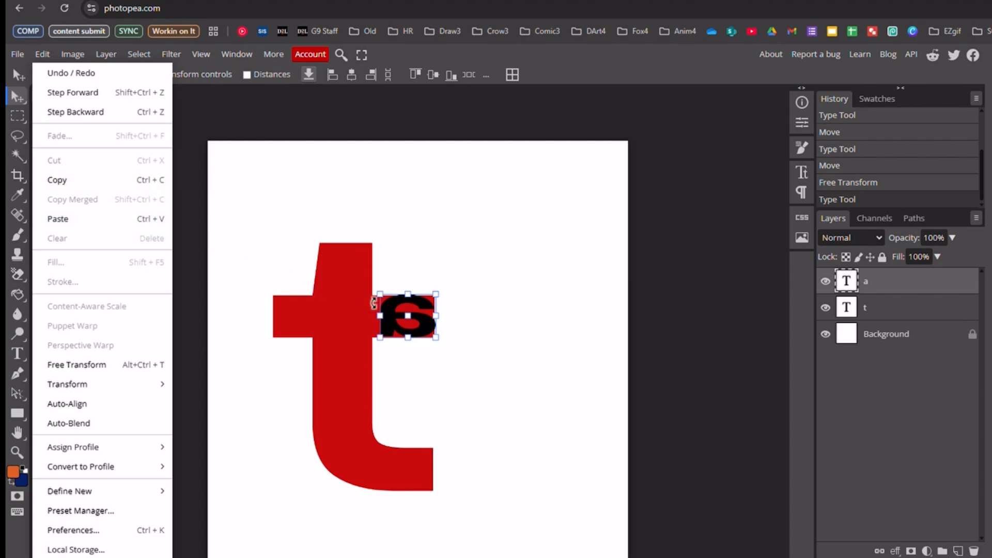
pyautogui.moveTo(422, 311); pyautogui.dragTo(423, 309)
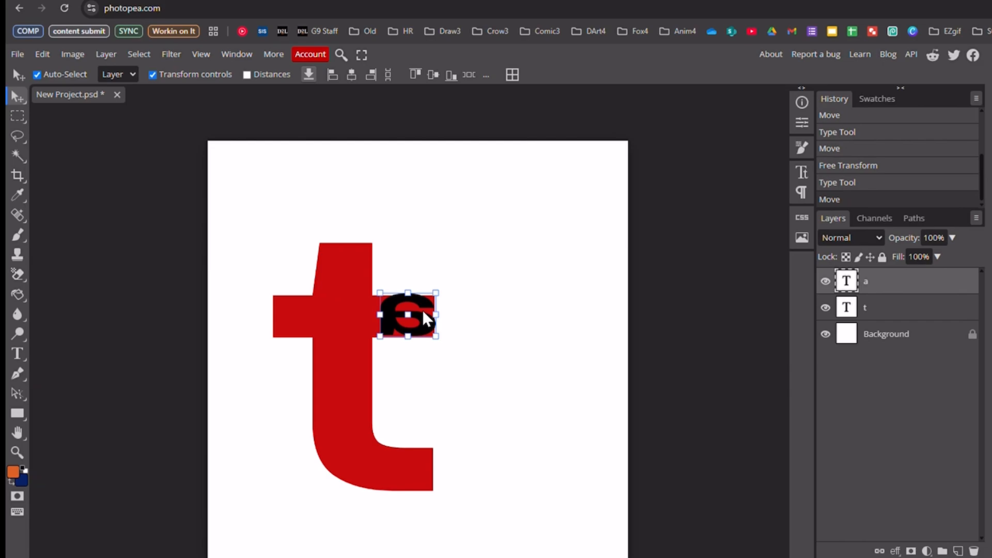
pyautogui.hotkey('ctrl', 'z')
# Step: Duplicate the small black "a" and place the copy over the left part of the "t" crossbar
pyautogui.hotkey('ctrl', 'j')
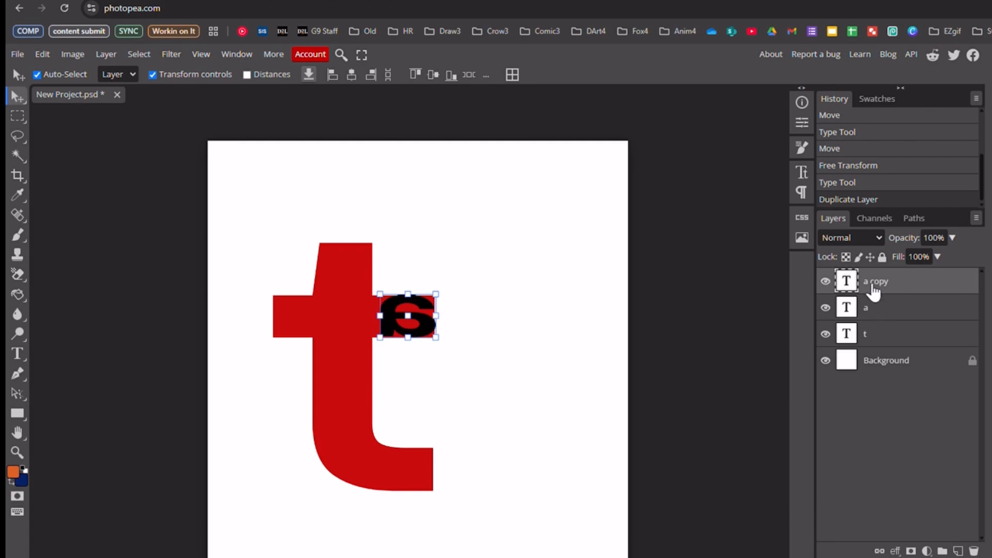
pyautogui.moveTo(416, 315); pyautogui.dragTo(333, 319)
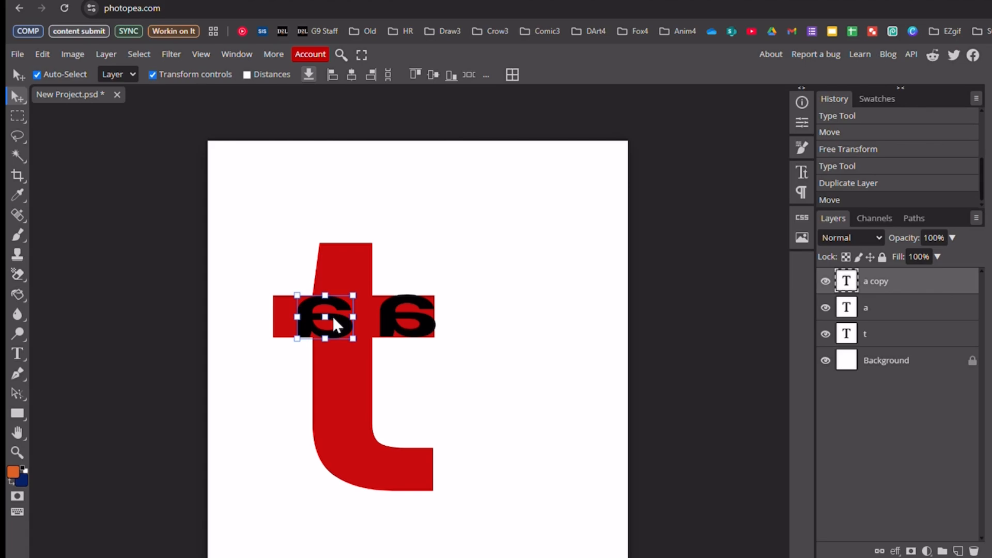
pyautogui.click(518, 357)
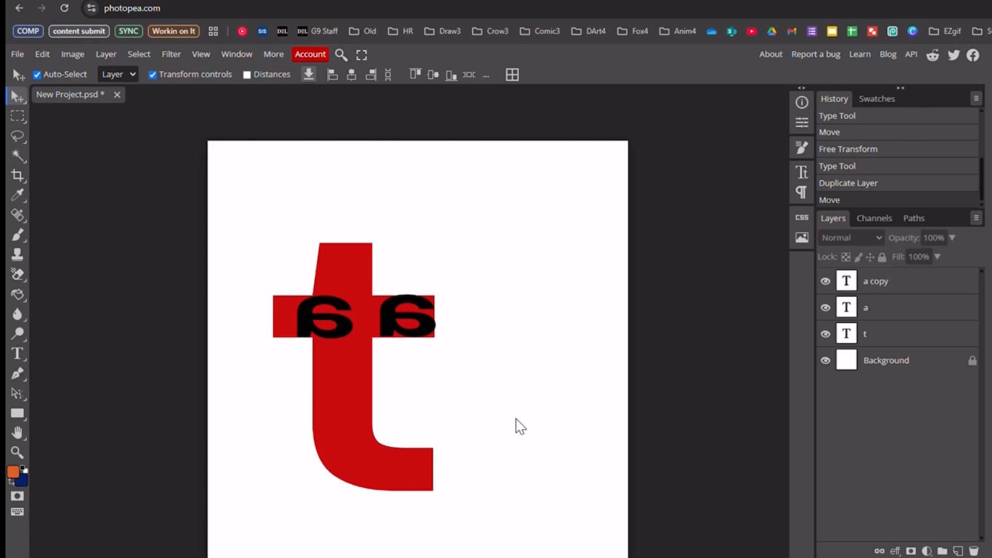
# Step: Duplicate the "a" on the crossbar's right arm and move the copy onto the empty canvas to the upper right of the "t"
pyautogui.scroll(-2, 436, 388)
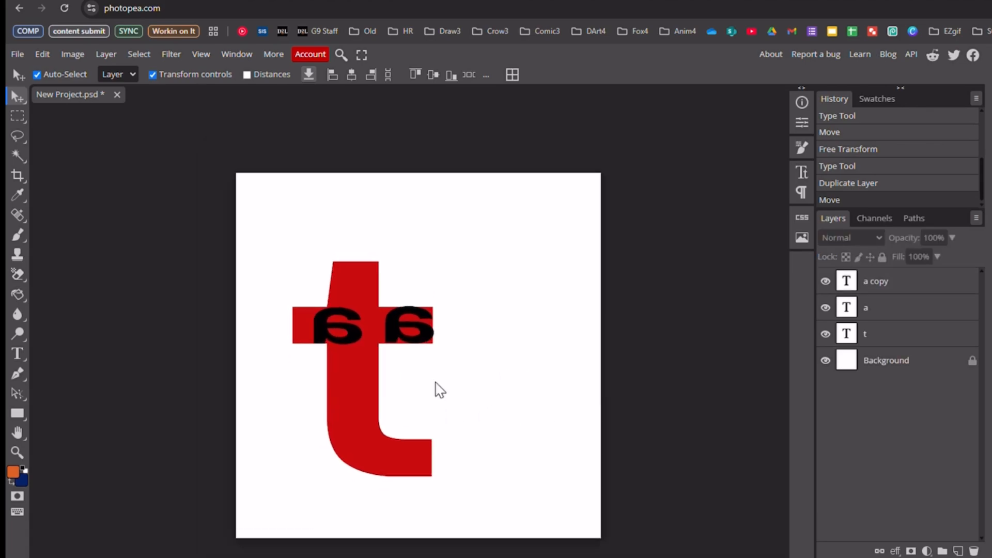
pyautogui.scroll(1, 436, 387)
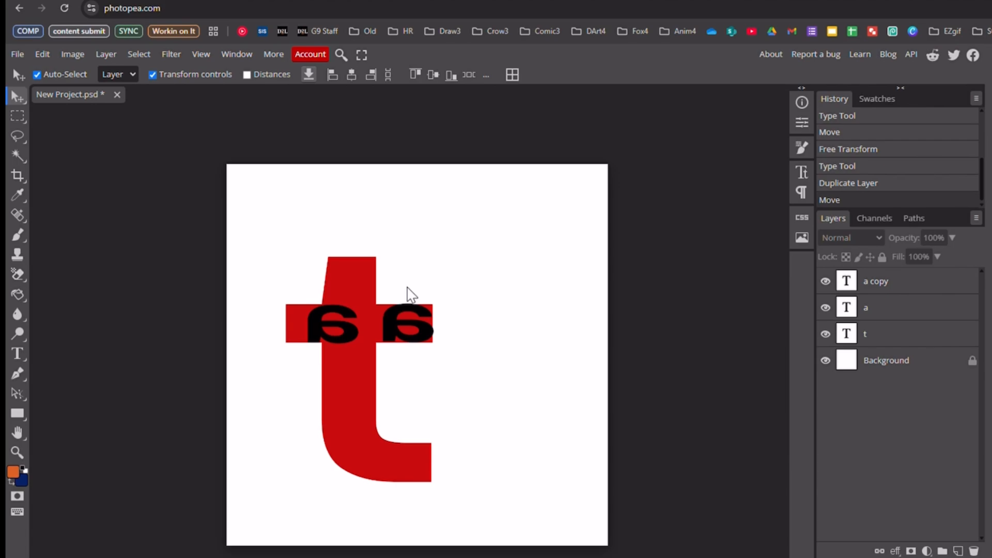
pyautogui.click(413, 331)
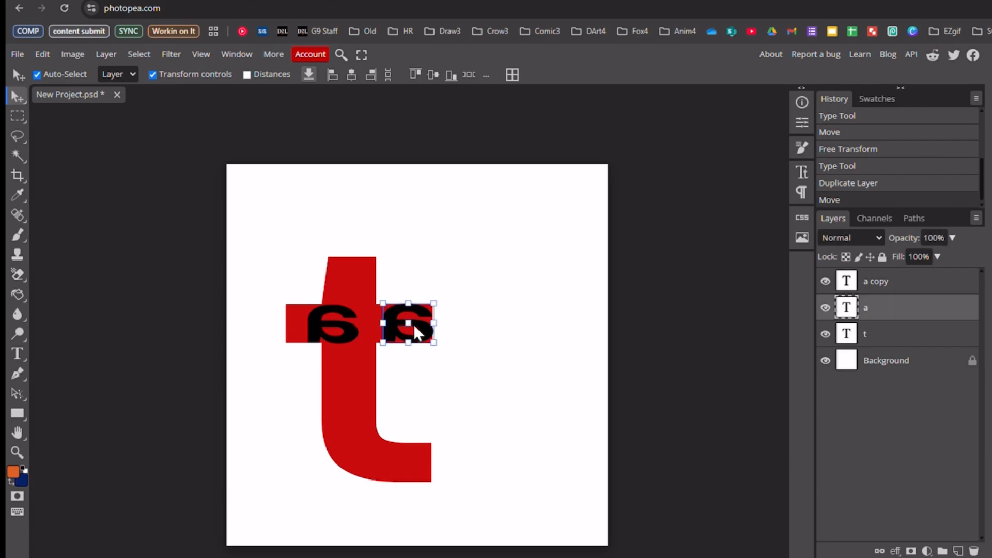
pyautogui.hotkey('ctrl', 'j')
pyautogui.moveTo(414, 325); pyautogui.dragTo(498, 261)
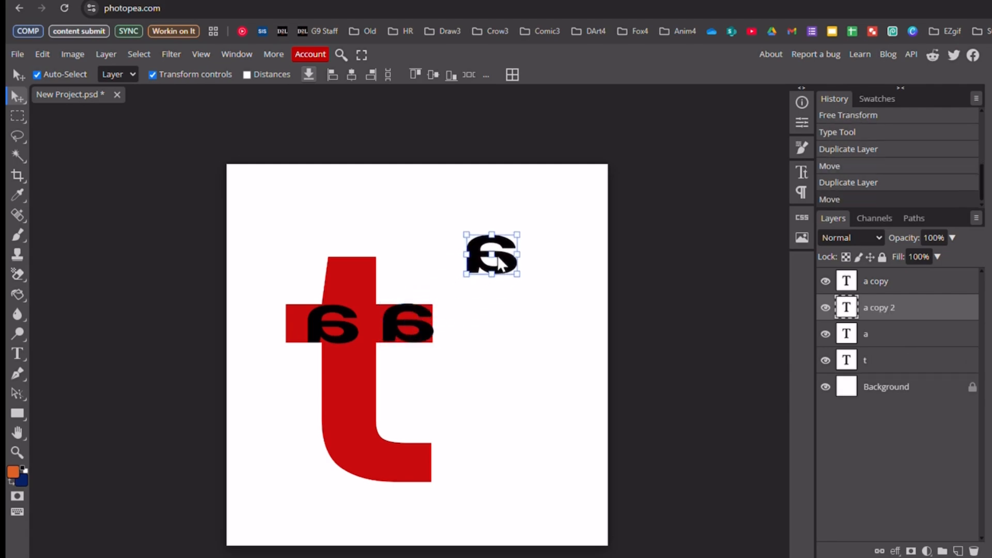
# Step: Replace the text of the copied "a" beside the "t" with the letter "J"
pyautogui.press('t')
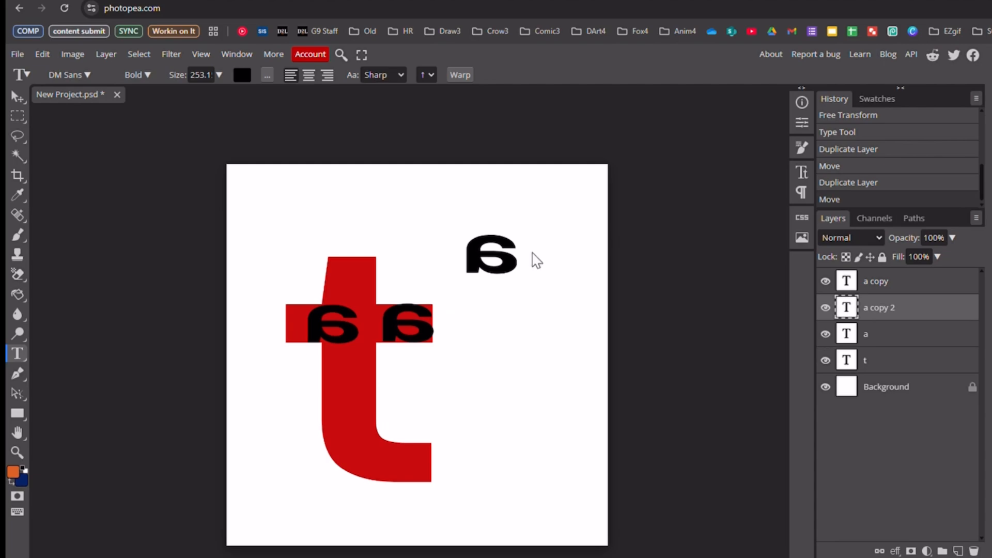
pyautogui.click(472, 256)
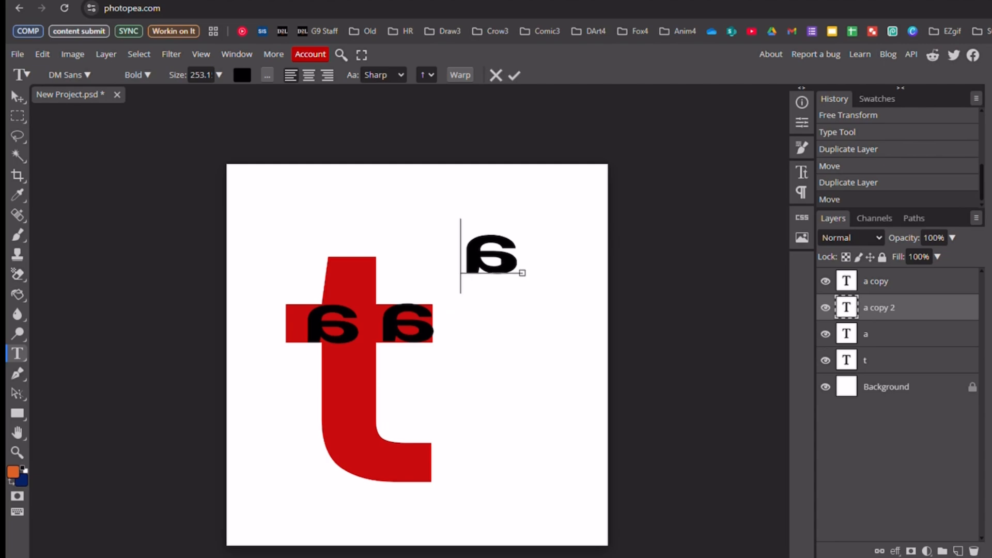
pyautogui.doubleClick(502, 262)
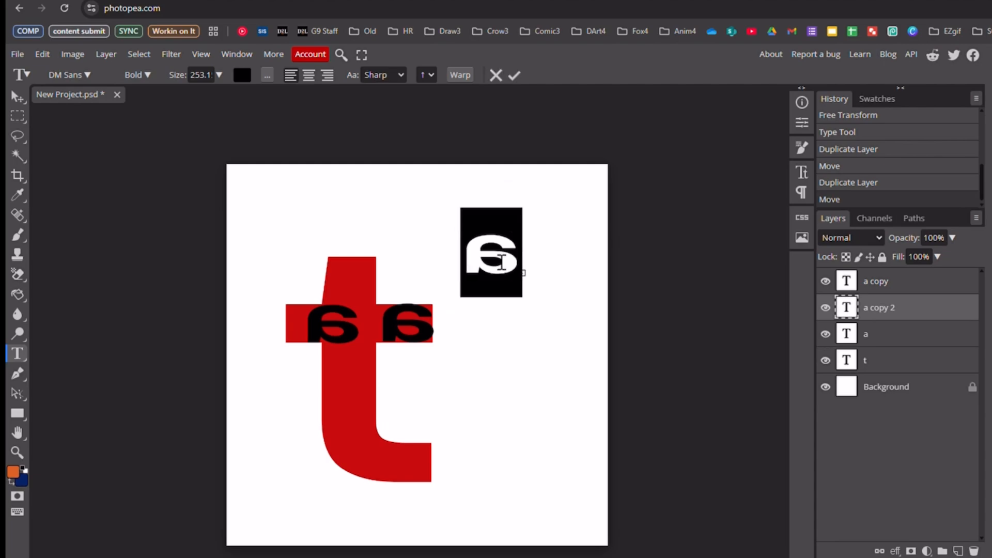
pyautogui.write('t')
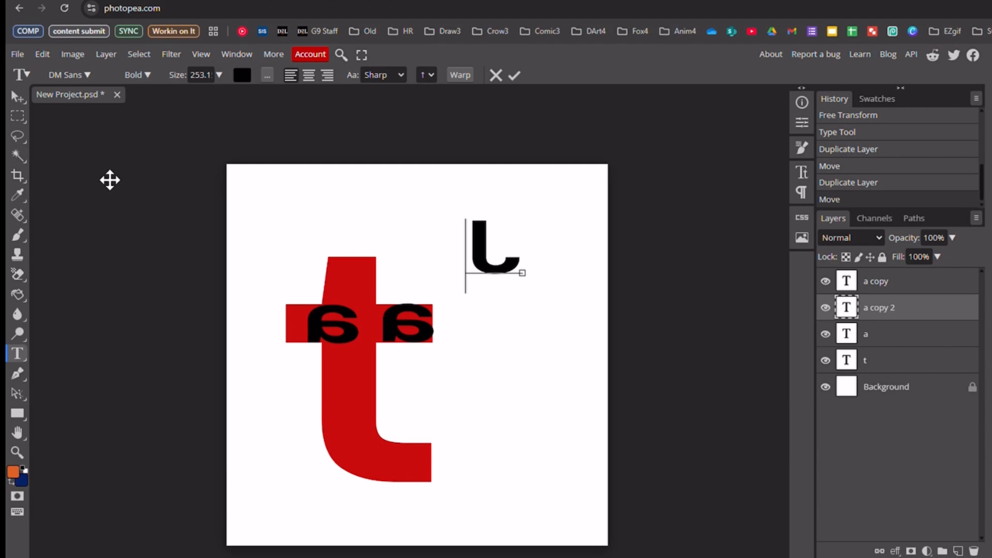
pyautogui.click(16, 94)
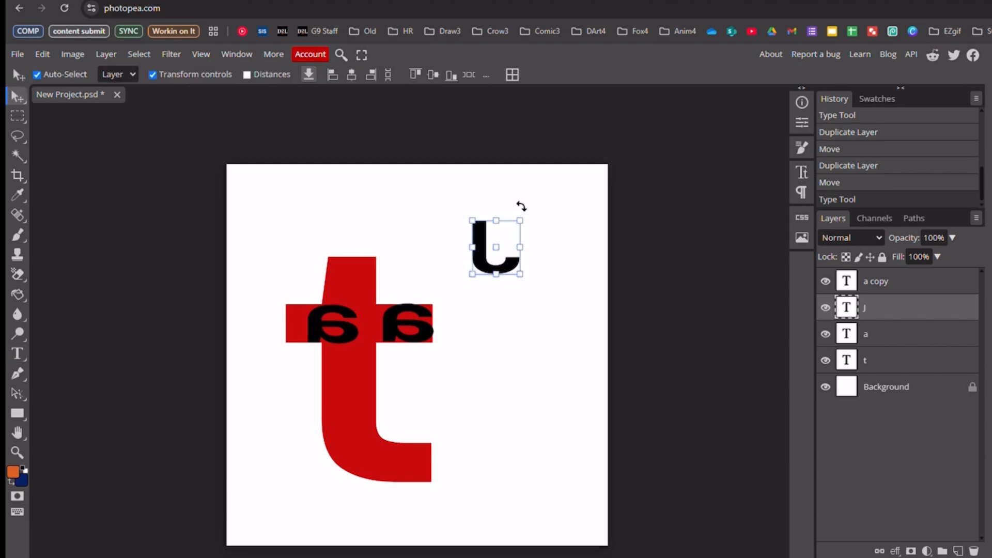
# Step: Rotate the "J" by -180° and scale it to about 479% width and 584% height, centred at about X 552 px, Y 475 px
pyautogui.moveTo(521, 206); pyautogui.dragTo(456, 306)
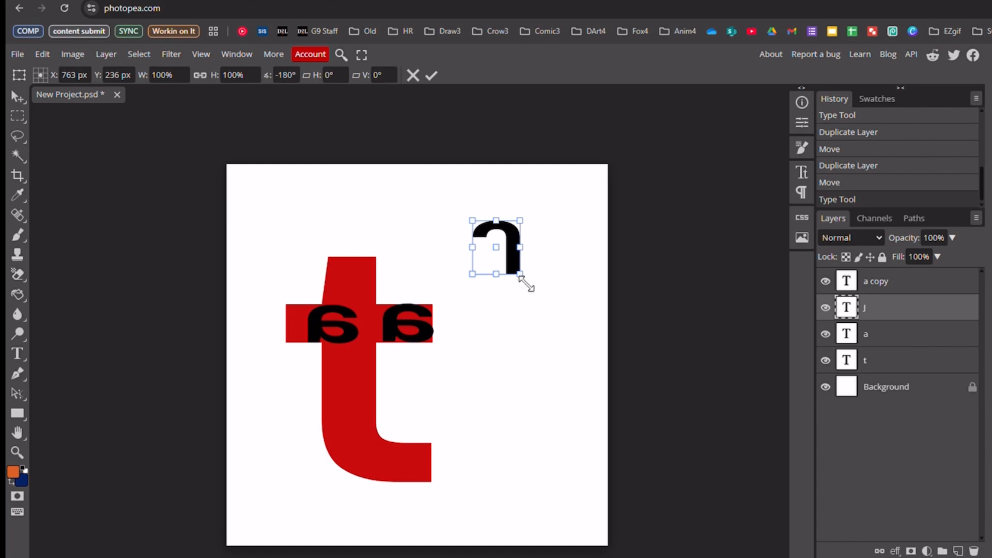
pyautogui.moveTo(519, 274); pyautogui.dragTo(593, 532)
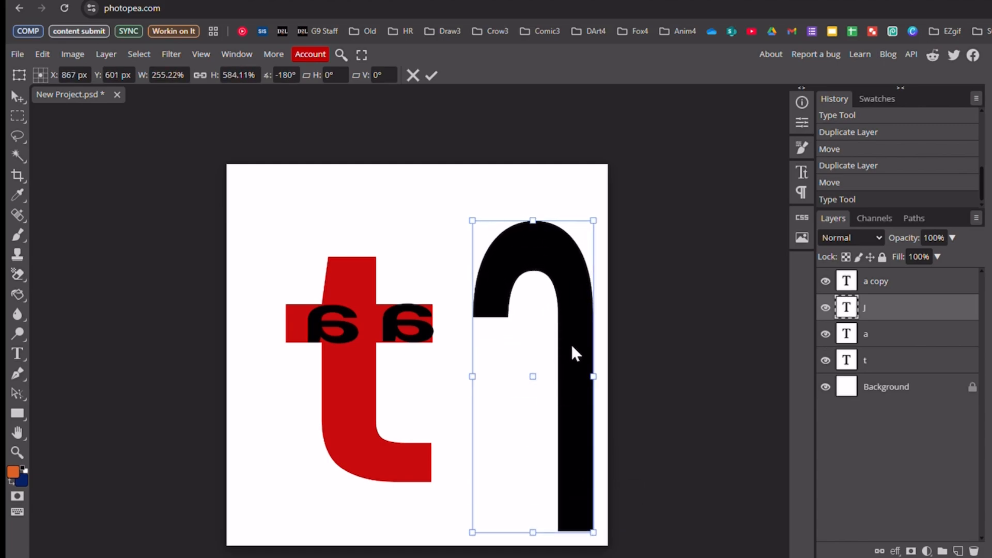
pyautogui.moveTo(571, 349); pyautogui.dragTo(463, 305)
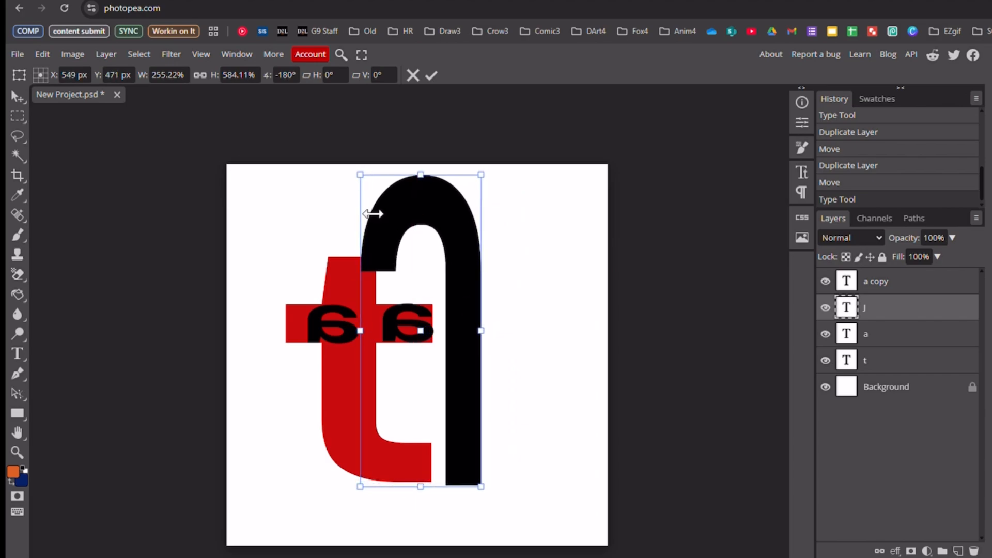
pyautogui.moveTo(369, 337); pyautogui.dragTo(319, 329)
pyautogui.moveTo(490, 335); pyautogui.dragTo(528, 336)
pyautogui.moveTo(481, 303); pyautogui.dragTo(486, 304)
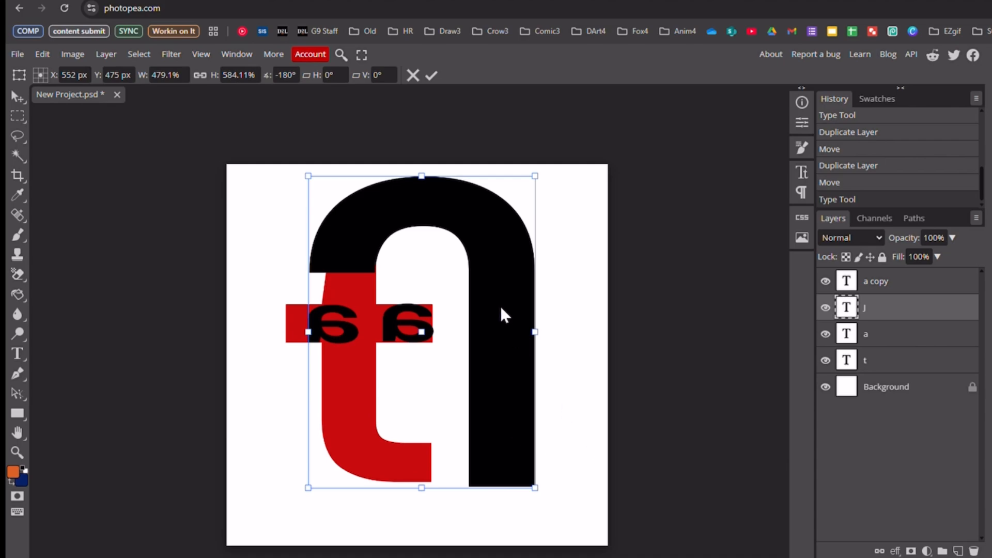
pyautogui.press('Return')
# Step: Duplicate the large "J" and flip the copy vertically below its stem, squashed to about 17% height and centred at about X 554 px, Y 987 px
pyautogui.hotkey('ctrl', 'j')
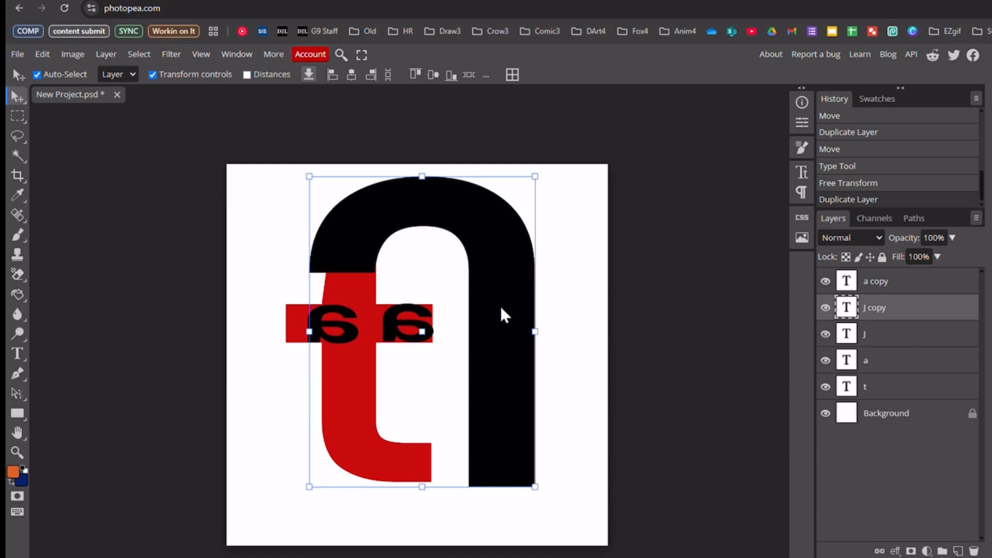
pyautogui.moveTo(422, 178); pyautogui.dragTo(451, 547)
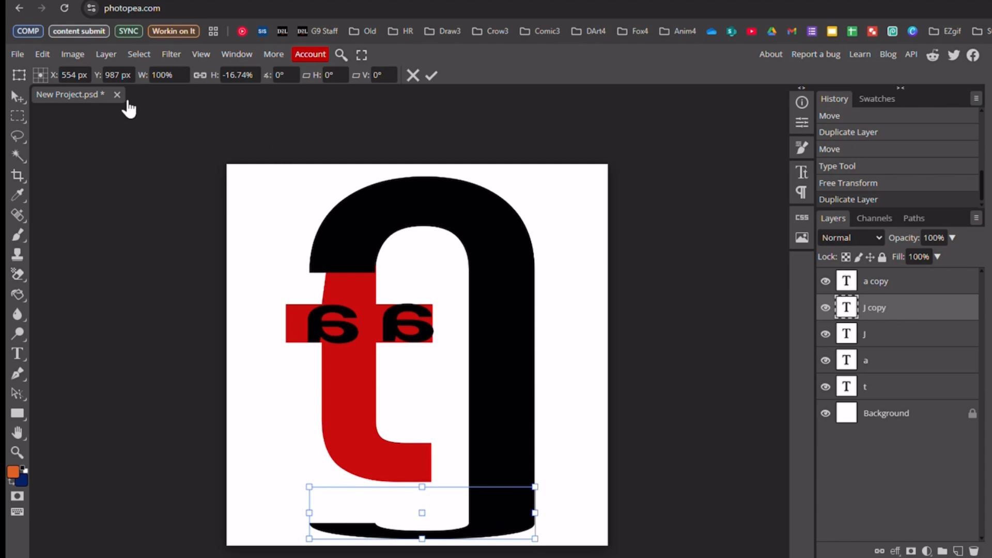
pyautogui.click(19, 95)
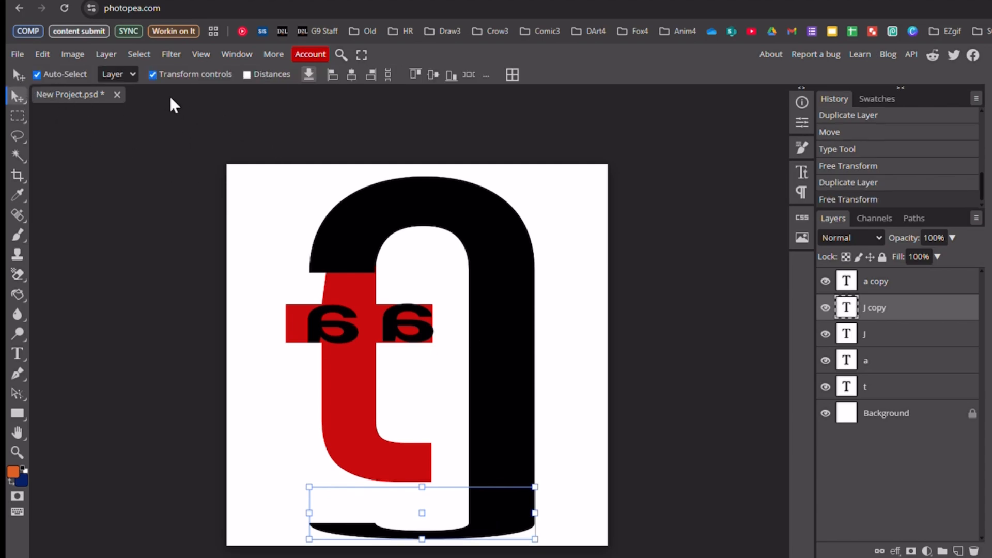
# Step: Nudge the flipped "J" copy slightly upward to close the thin gap between it and the large "J" stem
pyautogui.click(154, 74)
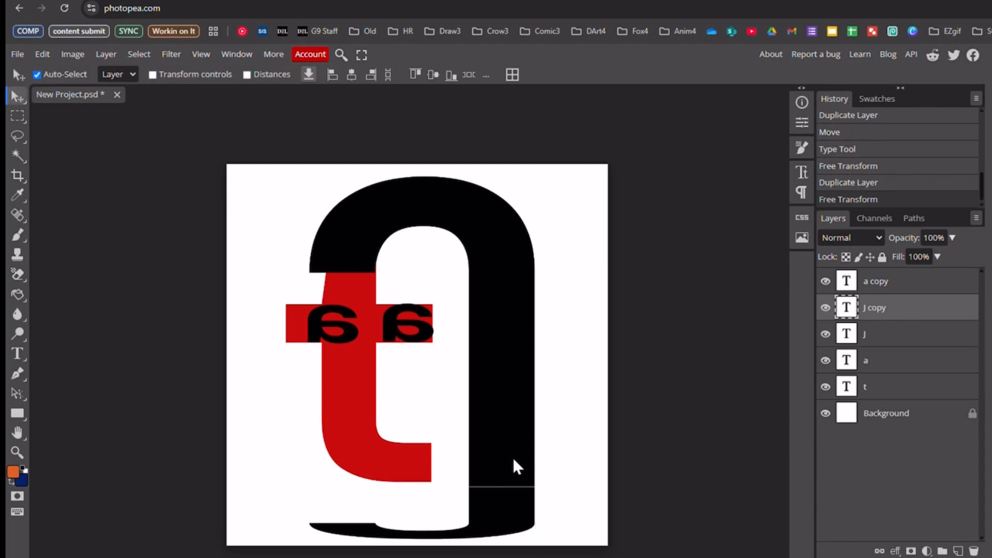
pyautogui.scroll(1, 513, 456)
pyautogui.scroll(-3, 512, 456)
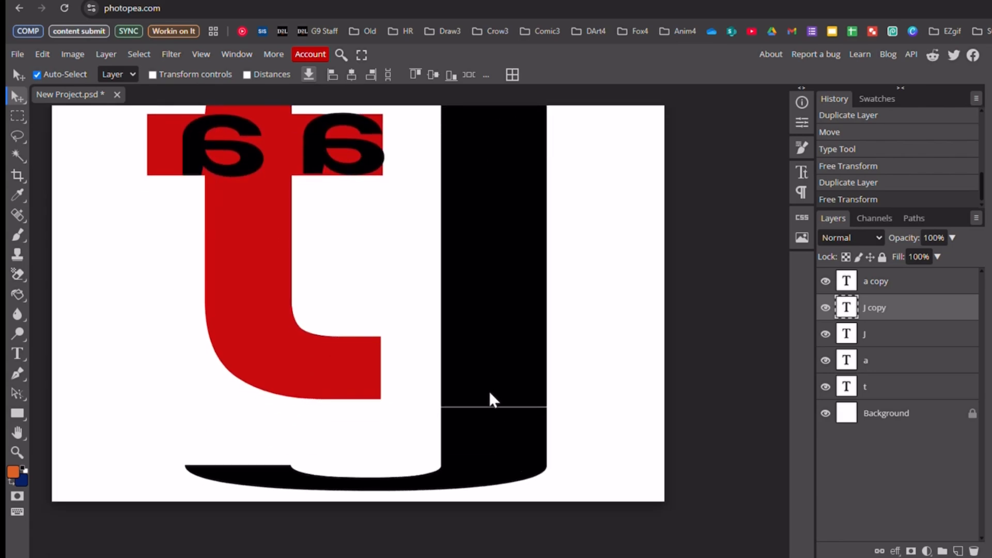
pyautogui.scroll(2, 489, 399)
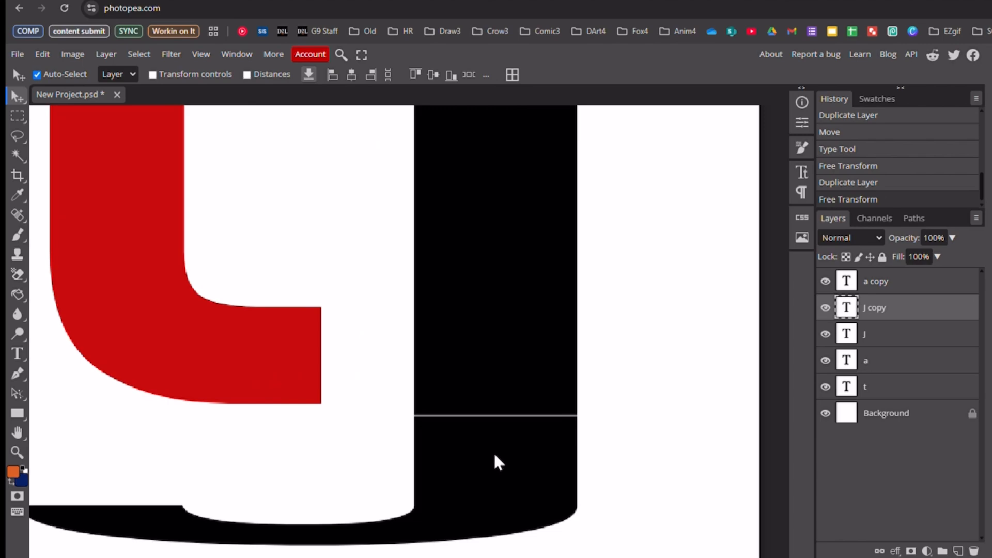
pyautogui.press('Up')
pyautogui.press('Up')
pyautogui.press('Up')
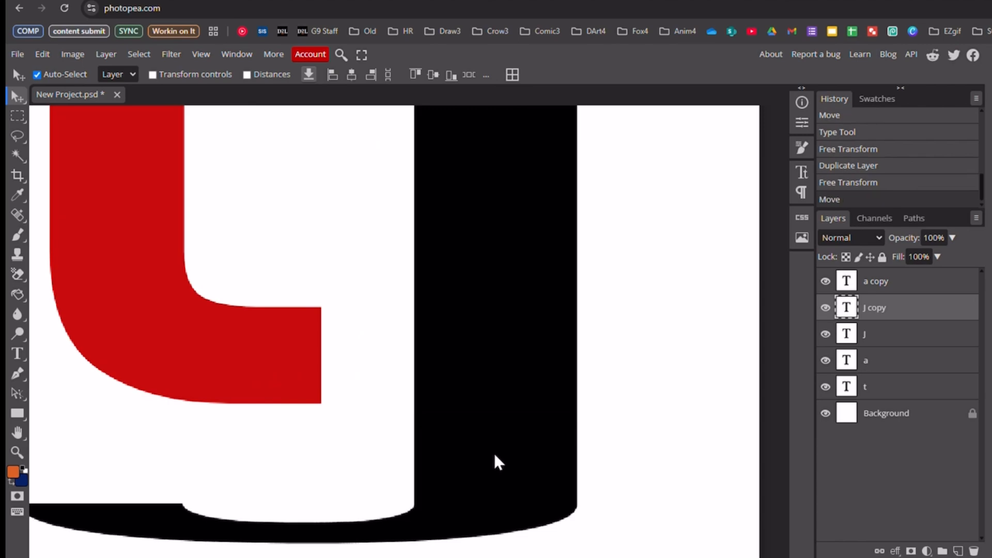
pyautogui.scroll(-4, 494, 452)
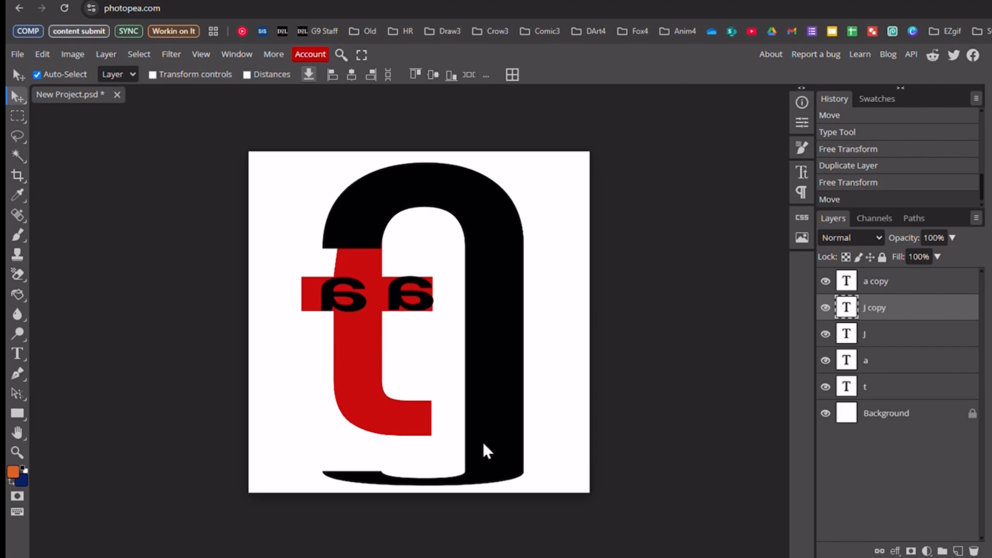
pyautogui.scroll(2, 436, 365)
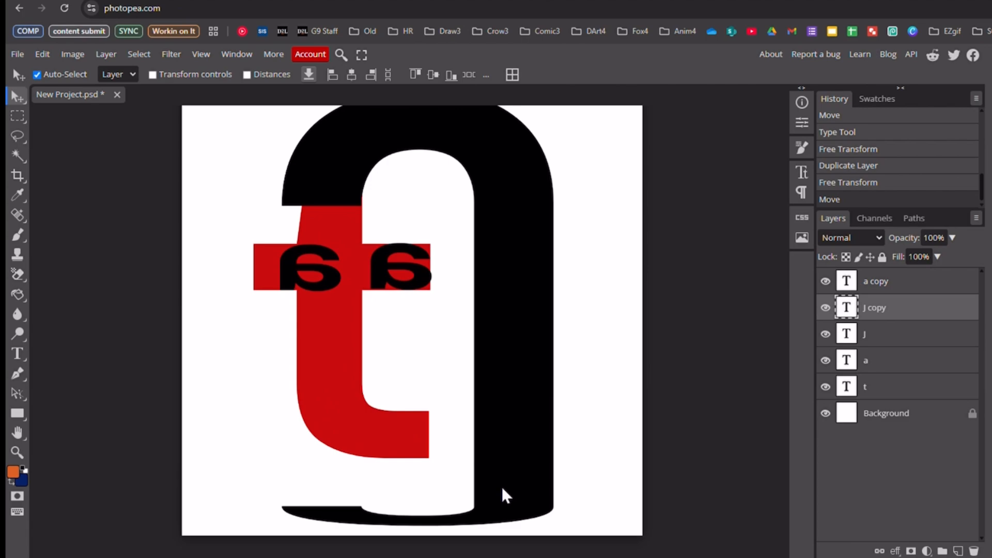
# Step: Duplicate the squashed "J" copy and move the duplicate straight up, leaving a thin white gap between the two curved strips
pyautogui.click(152, 74)
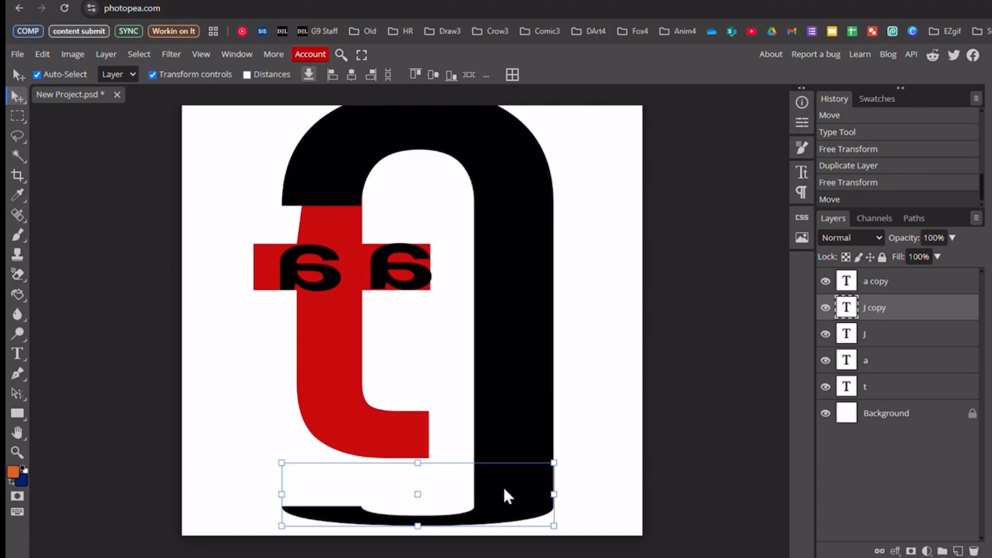
pyautogui.hotkey('ctrl', 'j')
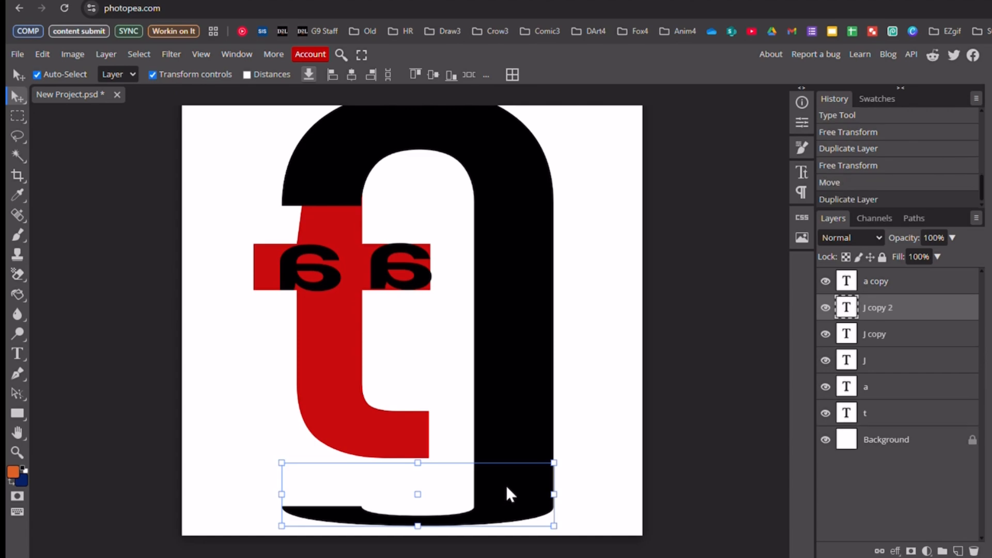
pyautogui.press('Up')
pyautogui.press('Up')
pyautogui.press('Up')
pyautogui.press('Up')
pyautogui.press('Up')
pyautogui.press('Up')
pyautogui.press('Up')
pyautogui.press('Up')
pyautogui.press('Up')
pyautogui.press('Up')
pyautogui.press('Up')
pyautogui.press('Up')
pyautogui.press('Up')
pyautogui.press('Up')
pyautogui.press('Up')
pyautogui.press('Up')
pyautogui.press('Up')
pyautogui.press('Up')
pyautogui.press('Up')
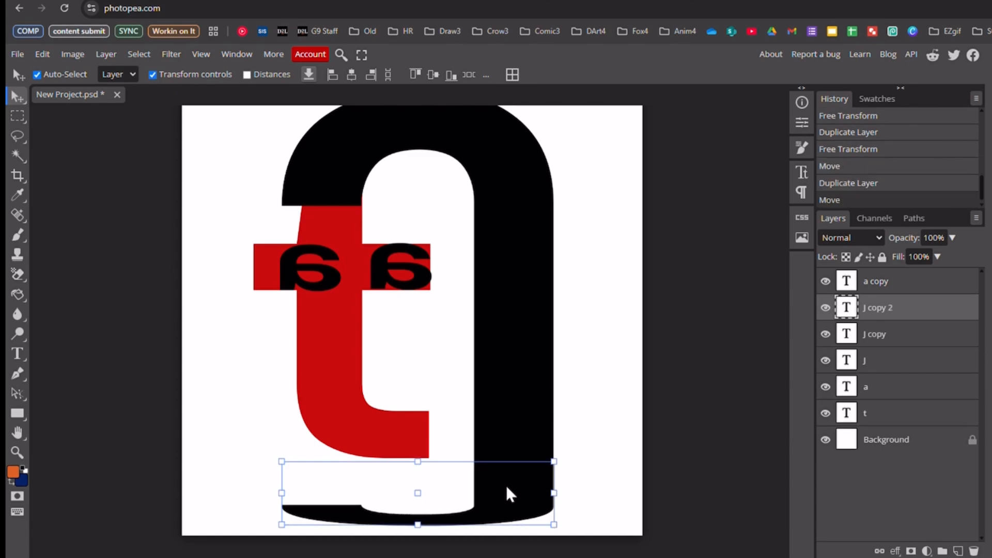
pyautogui.press('Up')
pyautogui.press('Up')
pyautogui.press('Up')
pyautogui.press('Up')
pyautogui.press('Up')
pyautogui.press('Up')
pyautogui.press('Up')
pyautogui.press('Up')
pyautogui.press('Up')
pyautogui.press('Up')
pyautogui.press('Up')
pyautogui.press('Up')
pyautogui.press('Up')
pyautogui.press('Up')
pyautogui.press('Up')
pyautogui.press('Up')
pyautogui.press('Up')
pyautogui.press('Up')
pyautogui.press('Up')
pyautogui.press('Up')
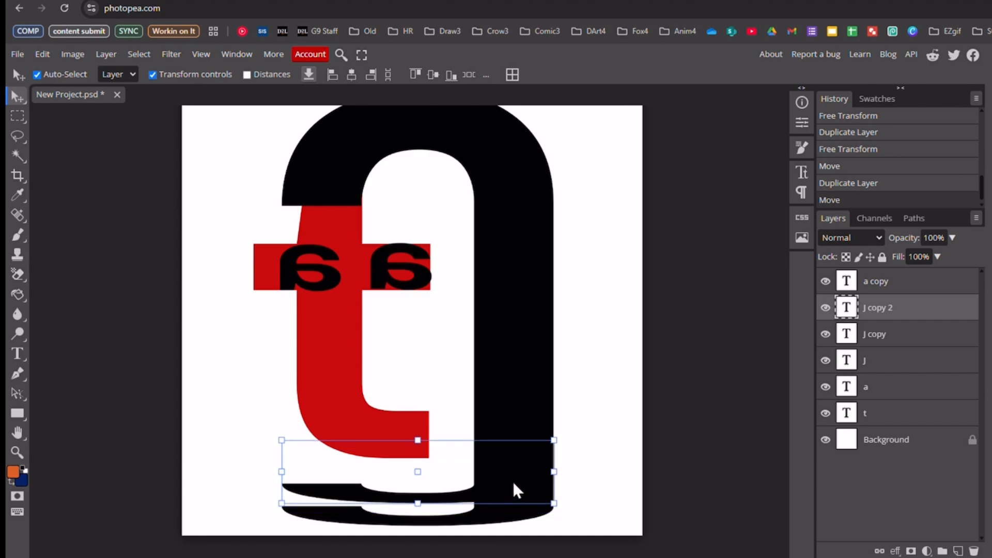
pyautogui.click(622, 447)
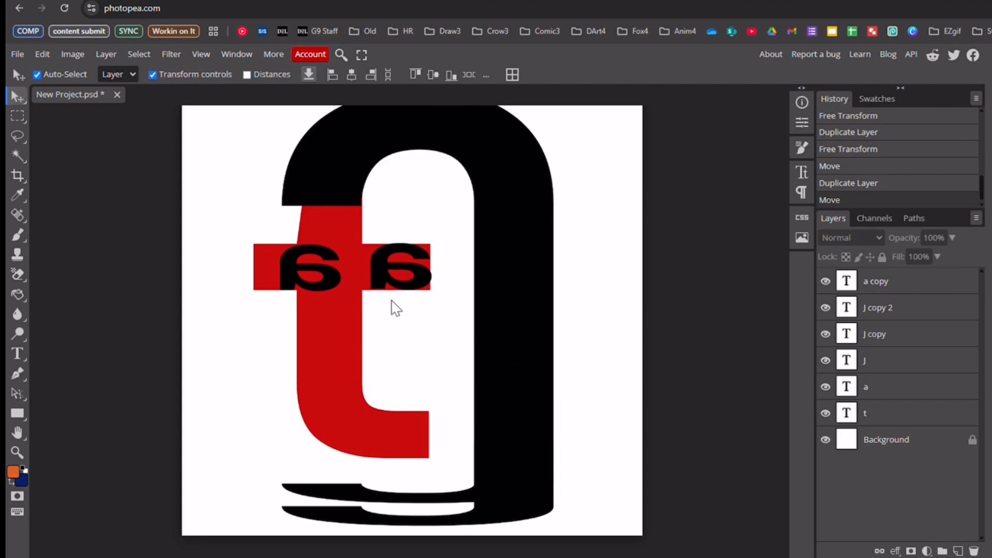
# Step: Narrow the upper squashed "J" to about 70% width, centred at about X 596 px, Y 928 px
pyautogui.click(469, 493)
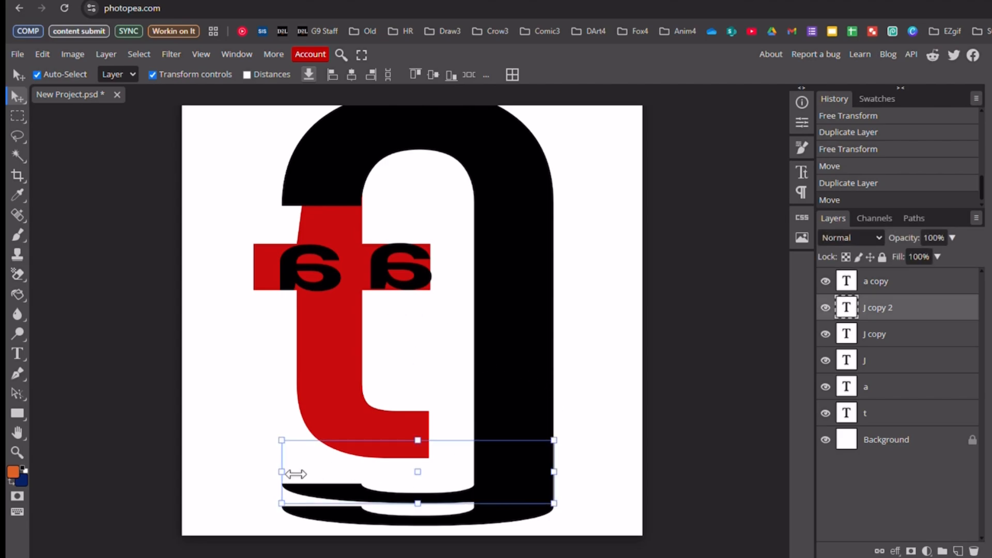
pyautogui.moveTo(282, 472); pyautogui.dragTo(401, 490)
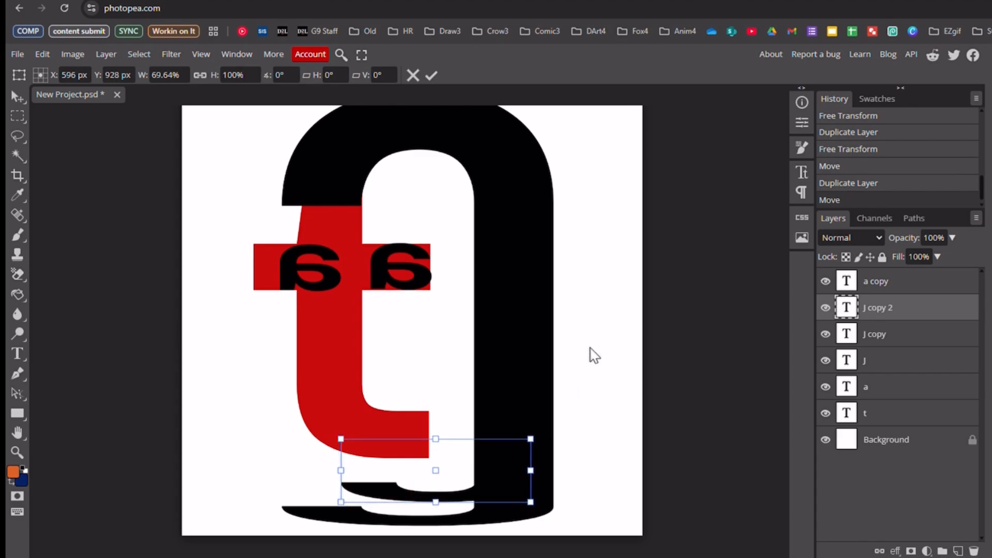
pyautogui.click(12, 94)
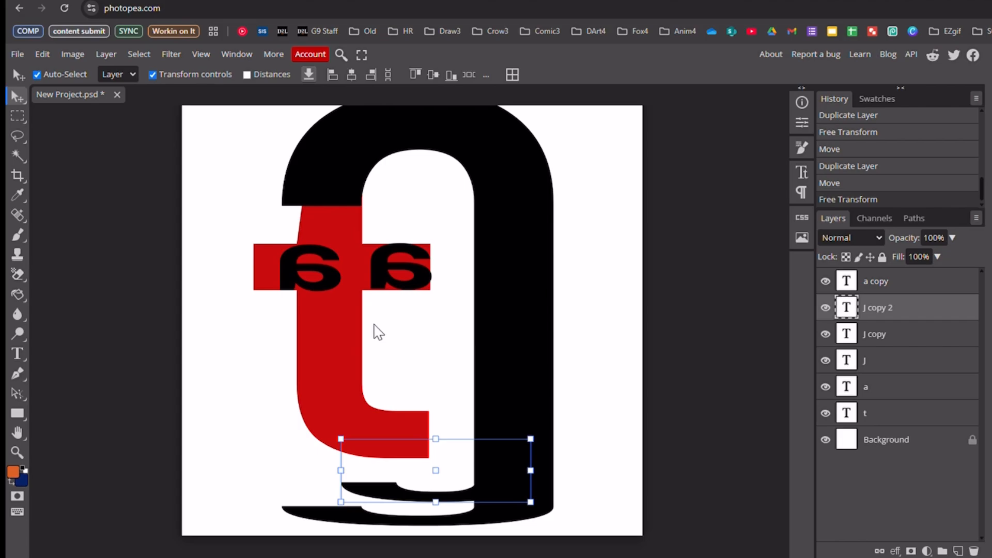
# Step: Duplicate the lowest squashed "J" onto the "t" stem and scale it to about 45% width and 89% height, centred at about X 404 px, Y 703 px
pyautogui.hotkey('ctrl', 'j')
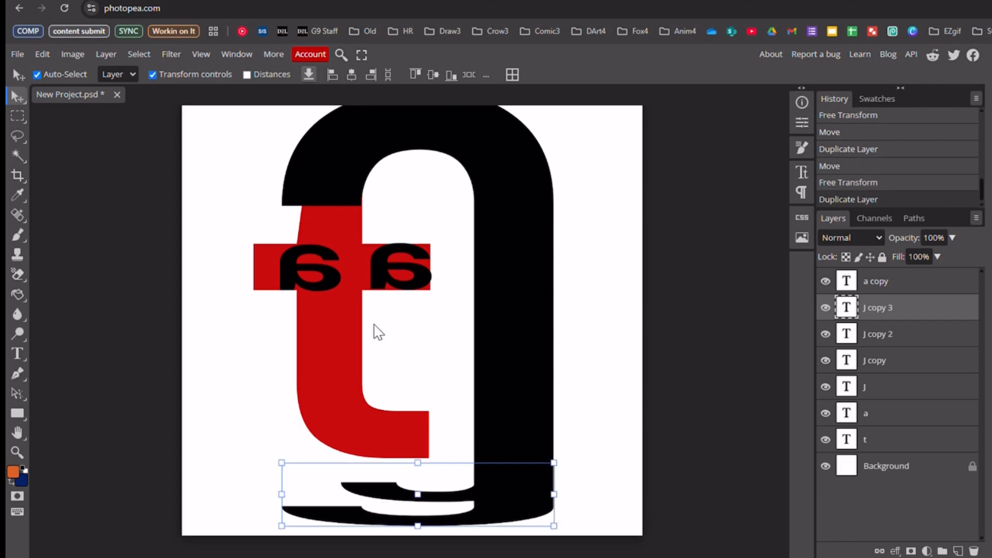
pyautogui.moveTo(219, 436); pyautogui.dragTo(191, 408)
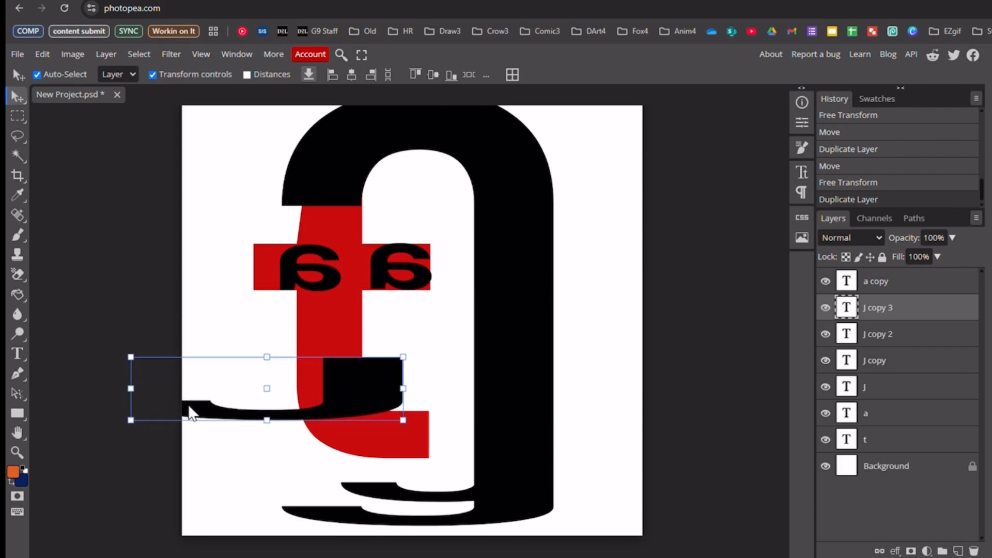
pyautogui.moveTo(406, 388); pyautogui.dragTo(424, 377)
pyautogui.scroll(2, 423, 376)
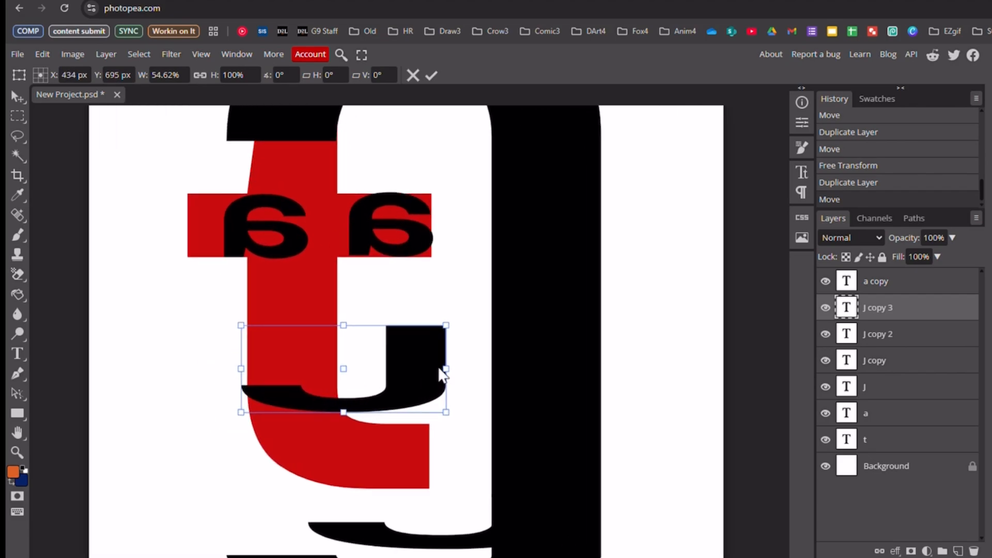
pyautogui.moveTo(345, 335); pyautogui.dragTo(342, 347)
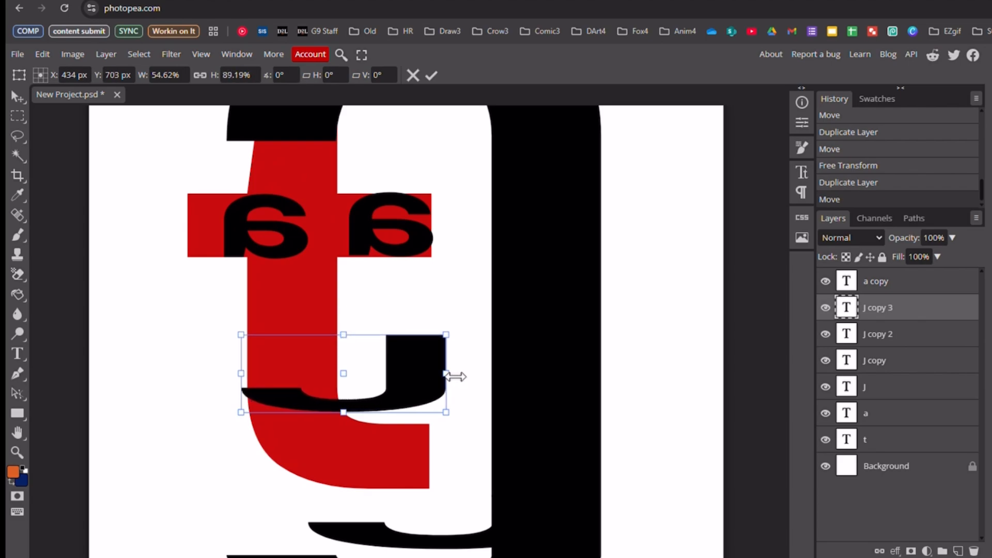
pyautogui.moveTo(446, 373); pyautogui.dragTo(421, 375)
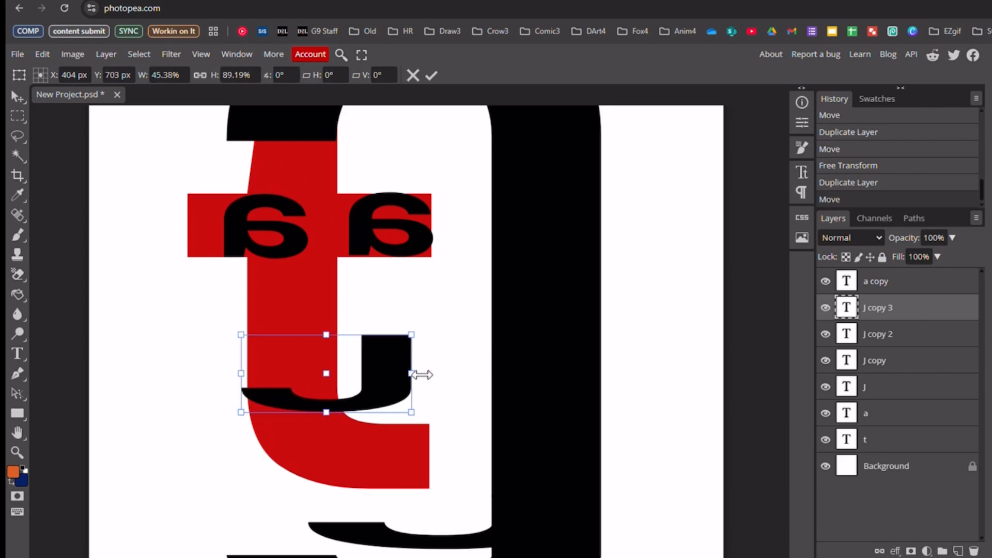
# Step: Try replacing the small "J" on the "t" stem with "w" and "D"
pyautogui.click(18, 355)
pyautogui.click(334, 389)
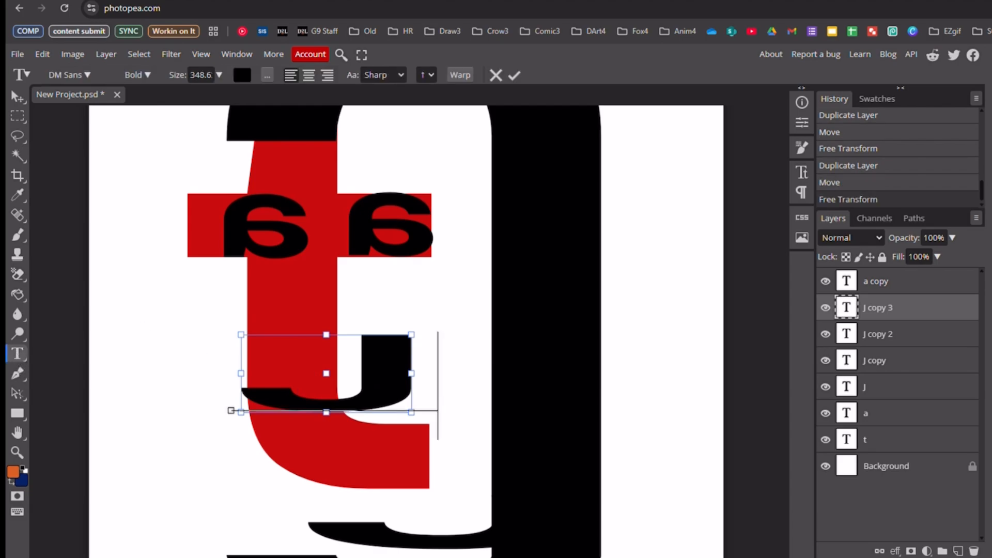
pyautogui.press('BackSpace')
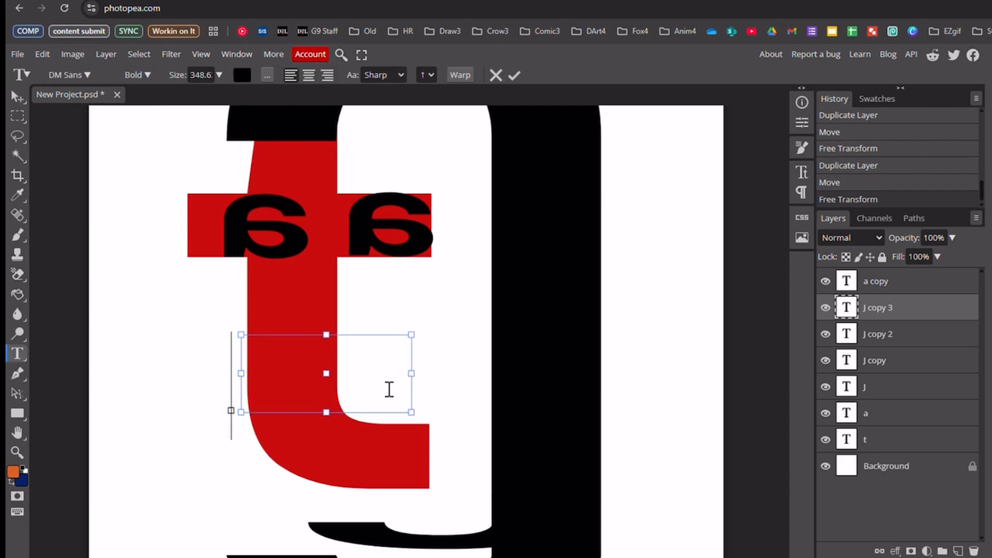
pyautogui.write('w')
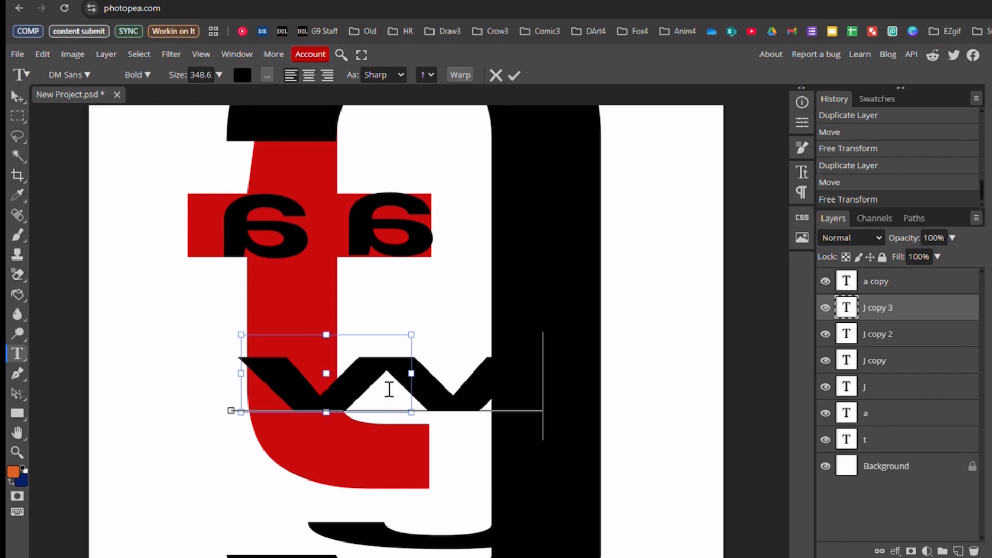
pyautogui.press('BackSpace')
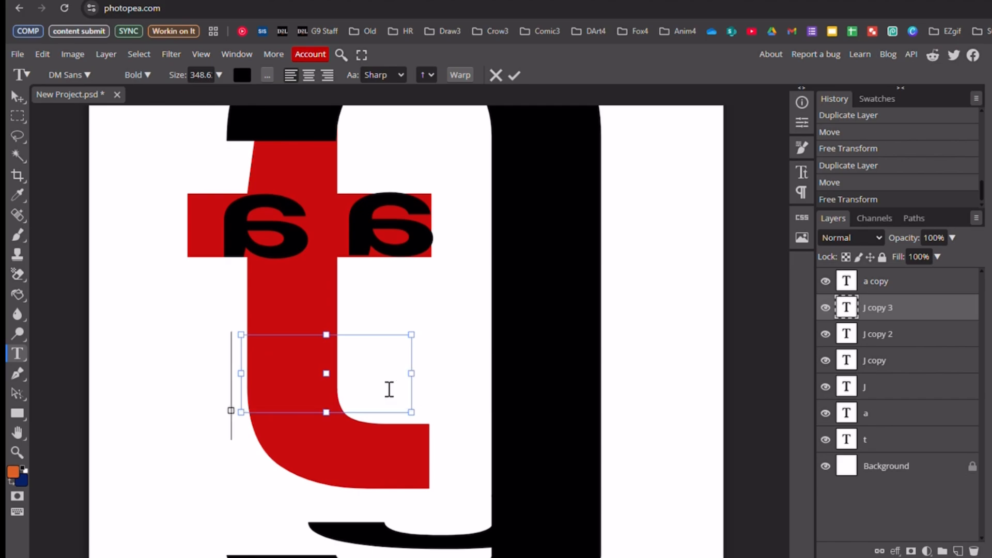
pyautogui.write('d')
pyautogui.press('BackSpace')
pyautogui.write('D')
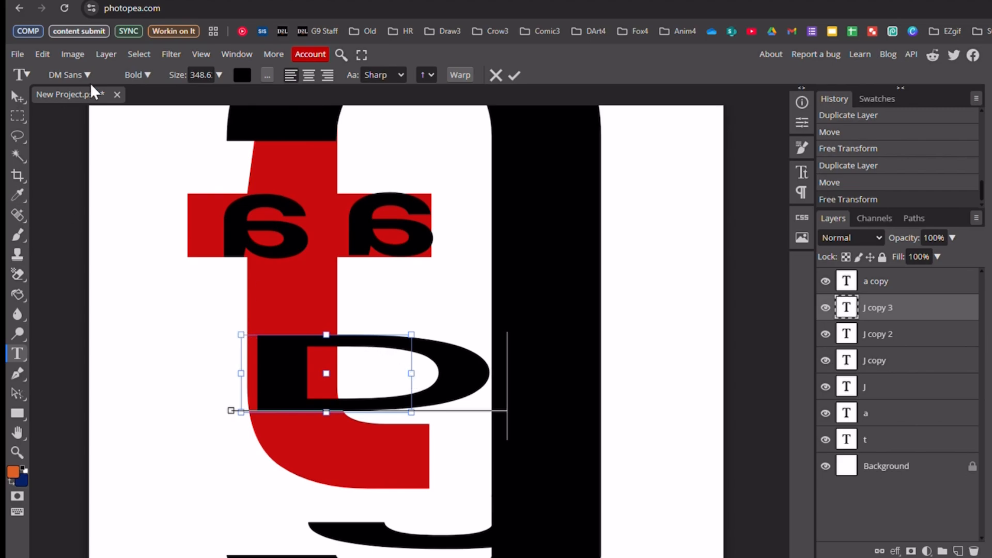
pyautogui.click(18, 97)
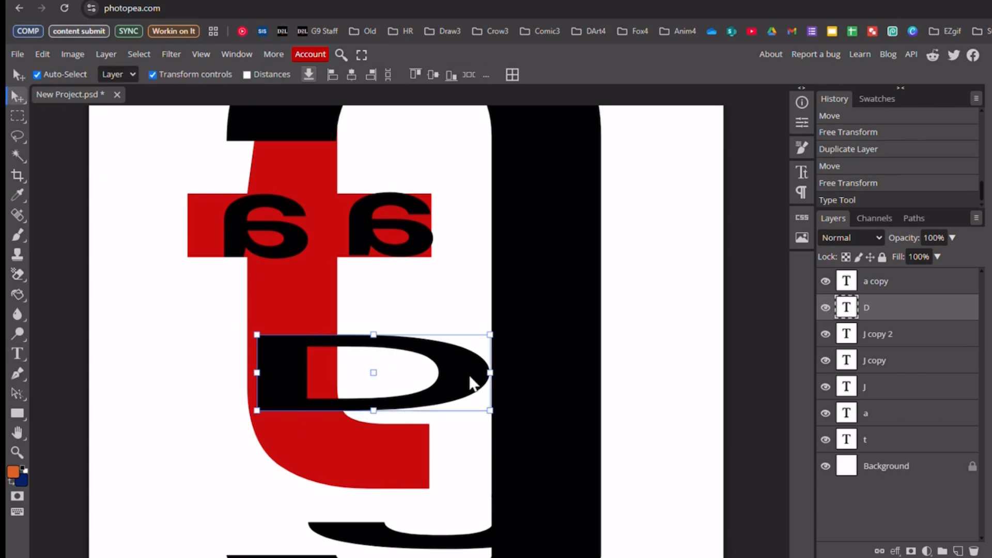
# Step: Try the "D" at about 37% width and rotated about 91.3°, centred at about X 365 px, Y 708 px
pyautogui.moveTo(491, 373); pyautogui.dragTo(344, 372)
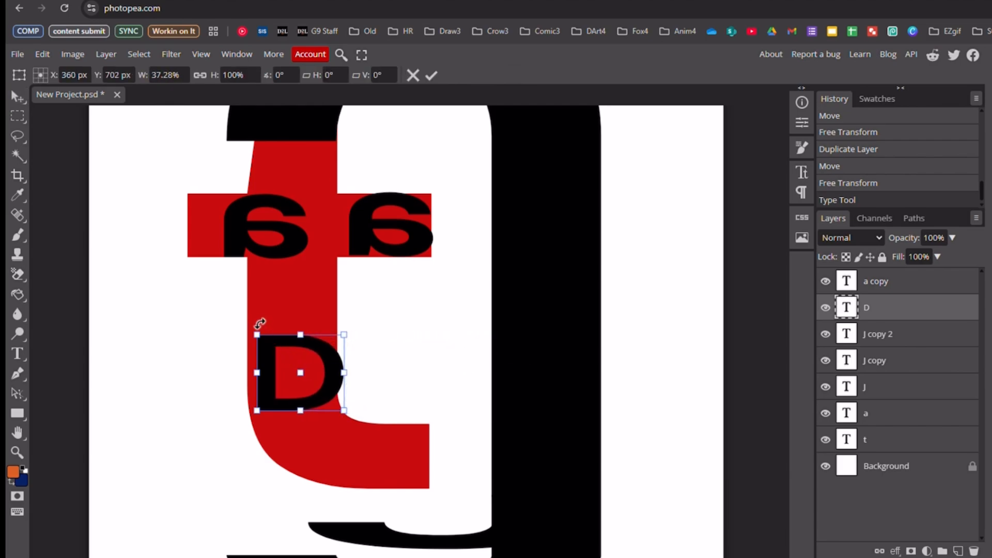
pyautogui.moveTo(256, 319); pyautogui.dragTo(320, 336)
pyautogui.scroll(-2, 391, 341)
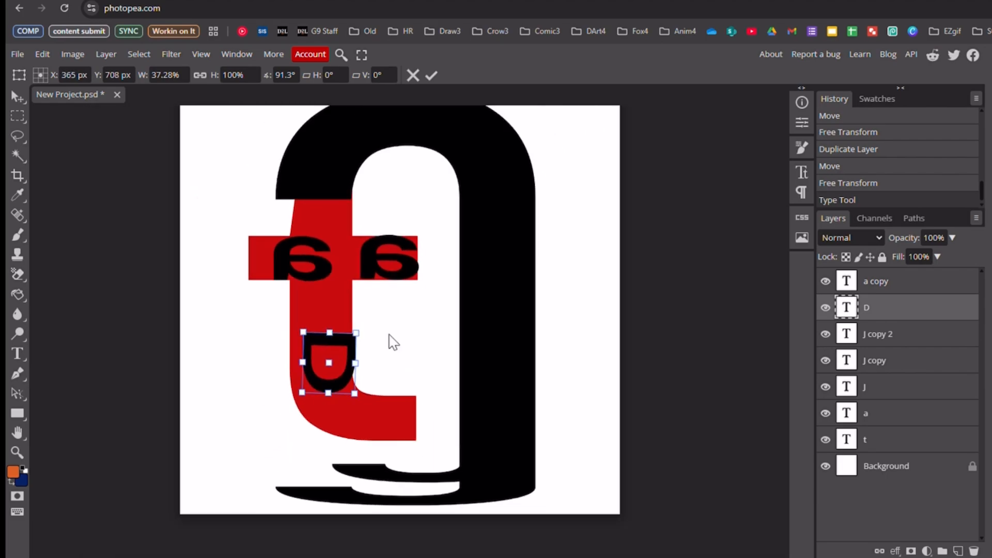
pyautogui.press('Return')
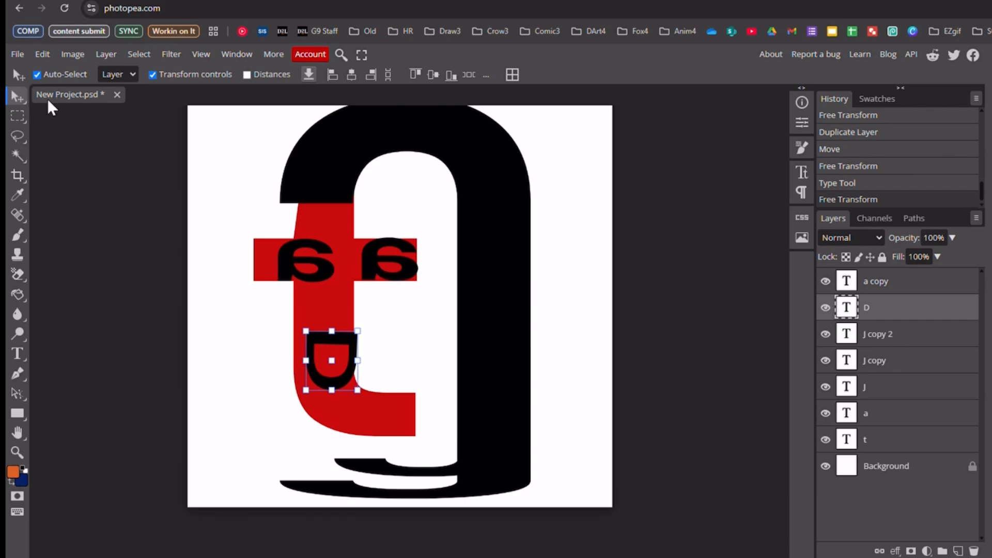
# Step: Undo the transform of the "D" and its text change
pyautogui.click(153, 75)
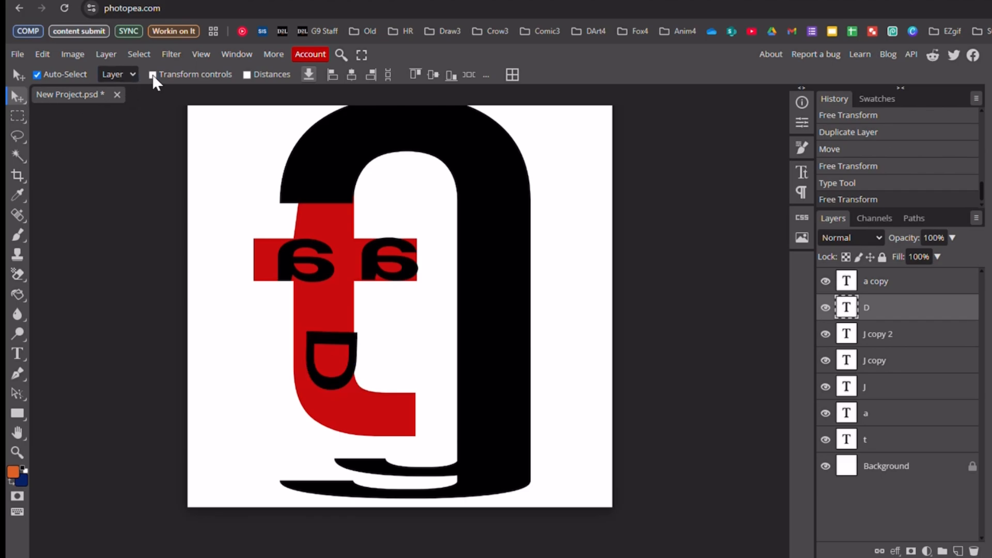
pyautogui.click(152, 75)
pyautogui.scroll(1, 297, 269)
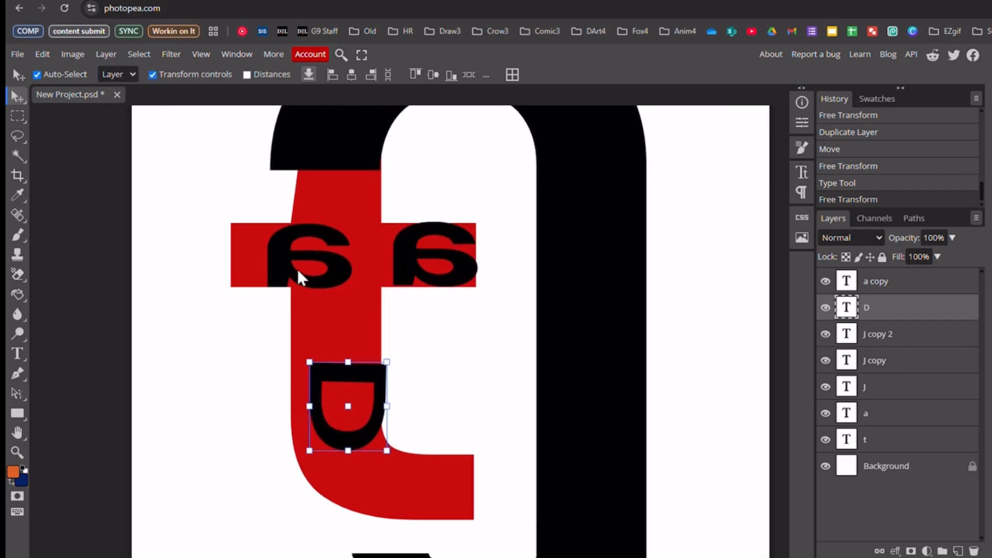
pyautogui.hotkey('ctrl', 'z')
pyautogui.hotkey('ctrl', 'z')
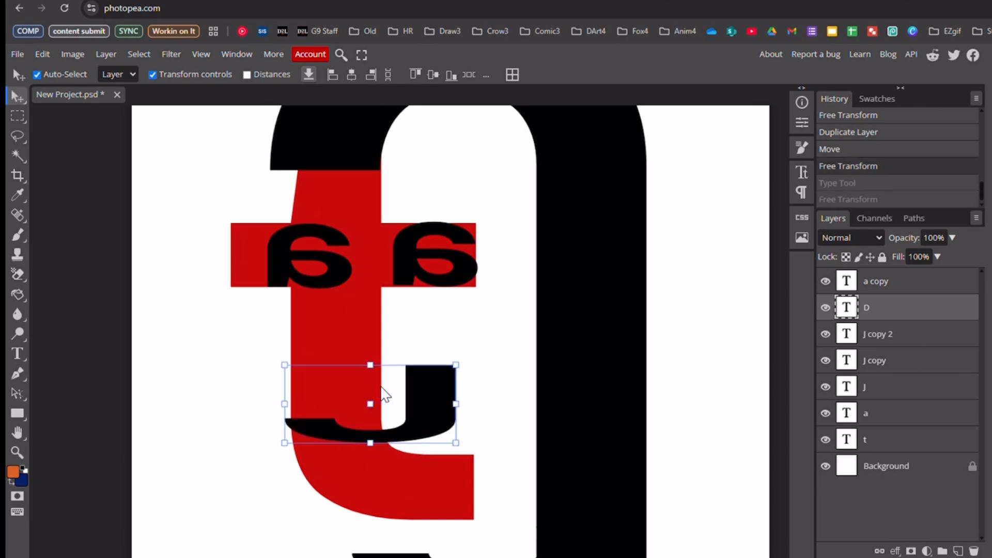
# Step: Replace the small "J" on the "t" stem with "o", scaled to about 74% width and 68% height, centred at about X 401 px, Y 735 px
pyautogui.doubleClick(415, 418)
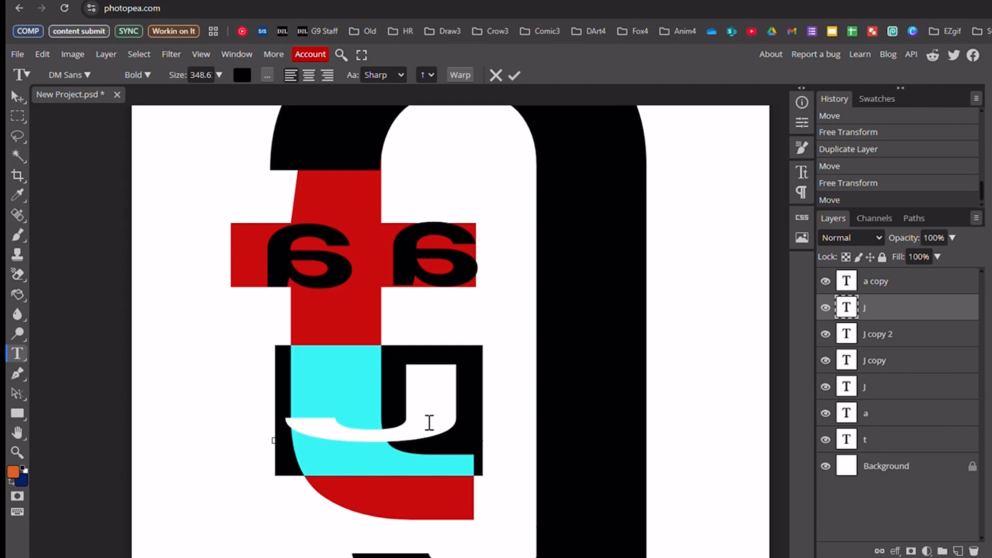
pyautogui.write('o')
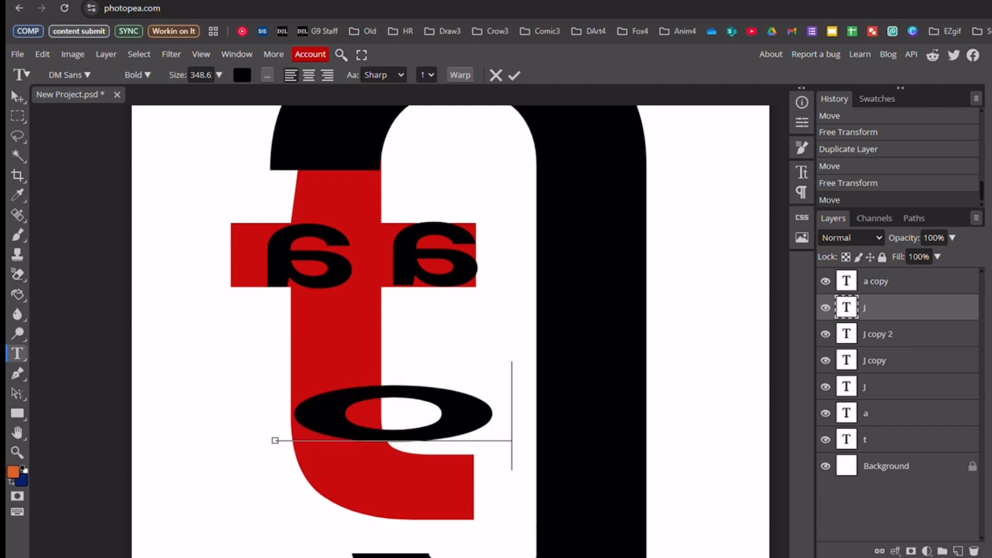
pyautogui.click(13, 96)
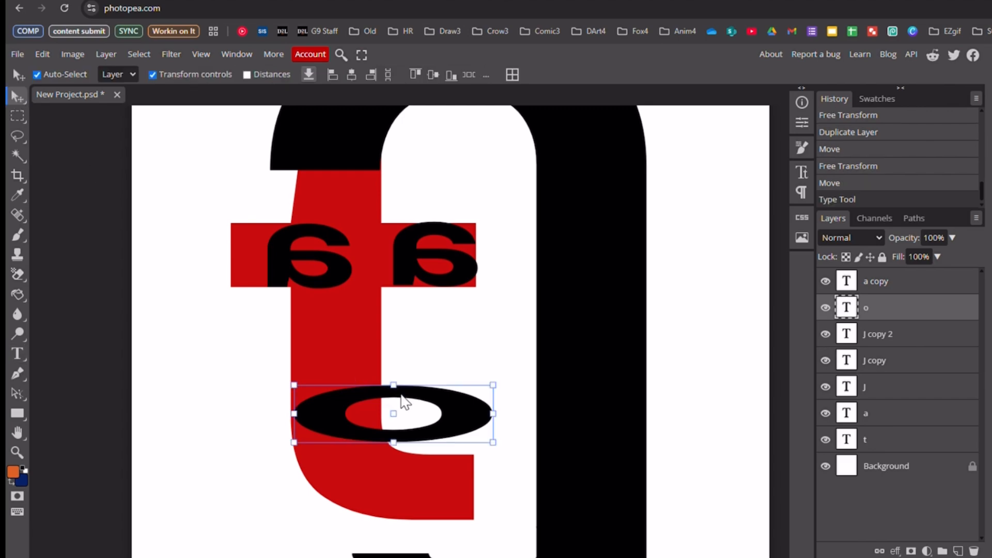
pyautogui.hotkey('ctrl', 't')
pyautogui.moveTo(391, 410); pyautogui.dragTo(391, 413)
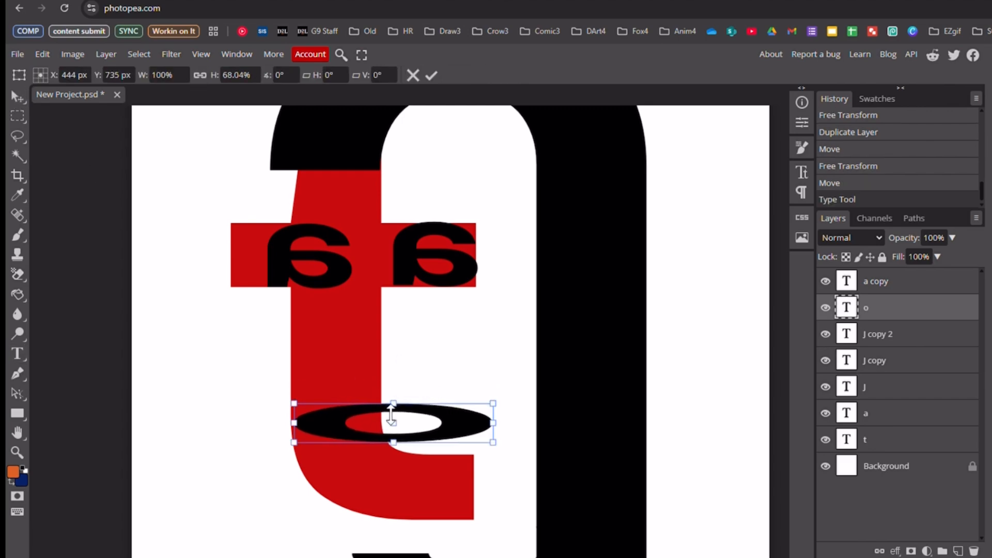
pyautogui.moveTo(505, 430); pyautogui.dragTo(452, 422)
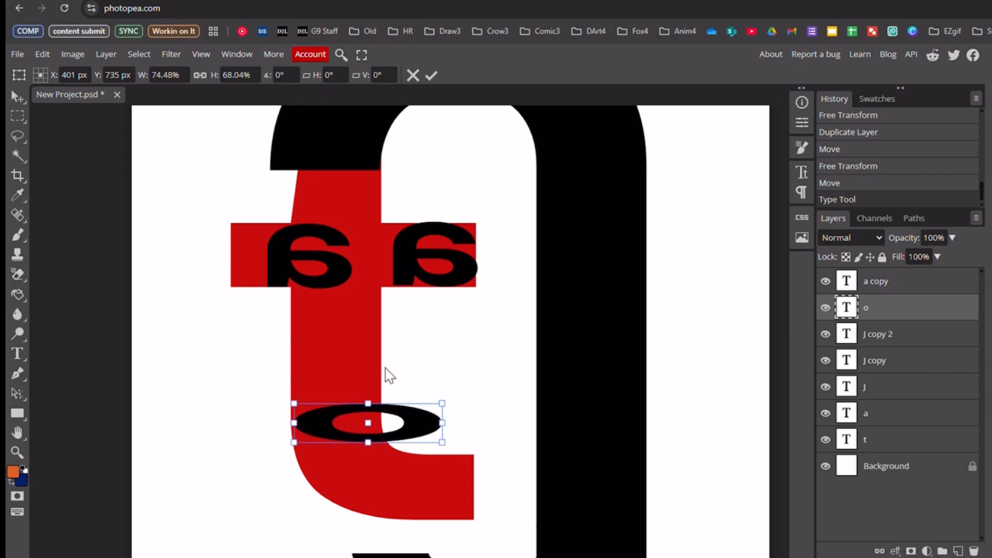
pyautogui.press('Return')
# Step: Duplicate the "o", place the copy directly above the original and change its letter to "w" after trying "m"
pyautogui.hotkey('ctrl', 'j')
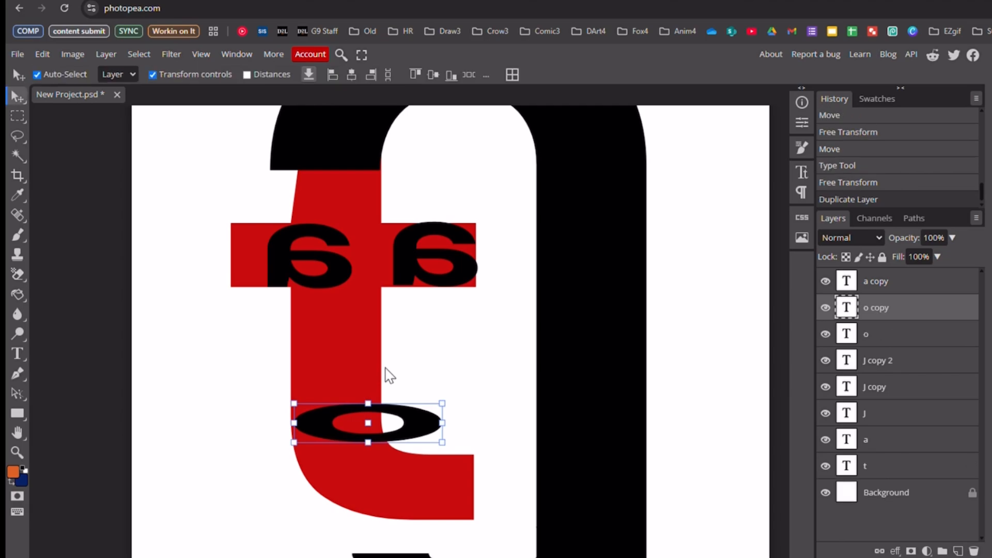
pyautogui.moveTo(423, 433); pyautogui.dragTo(418, 401)
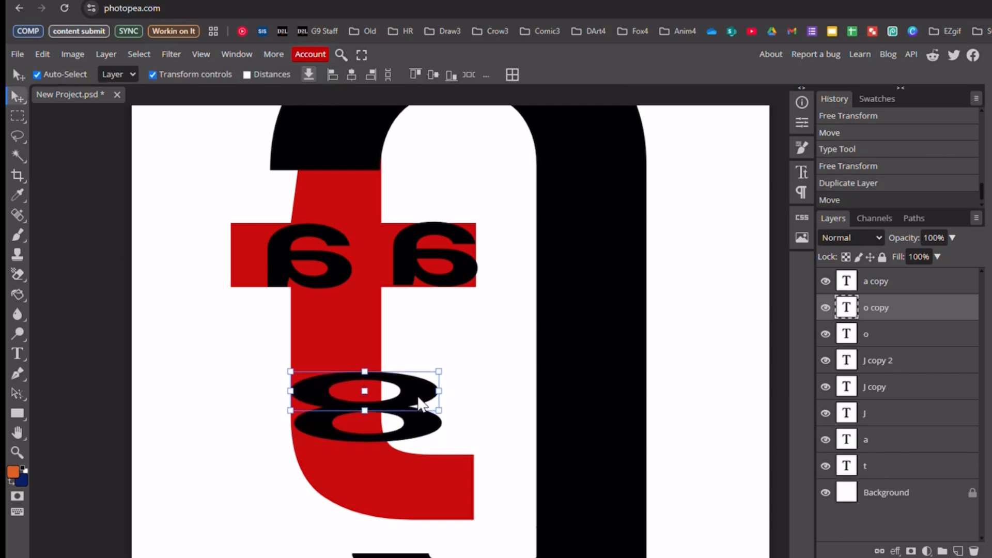
pyautogui.doubleClick(400, 395)
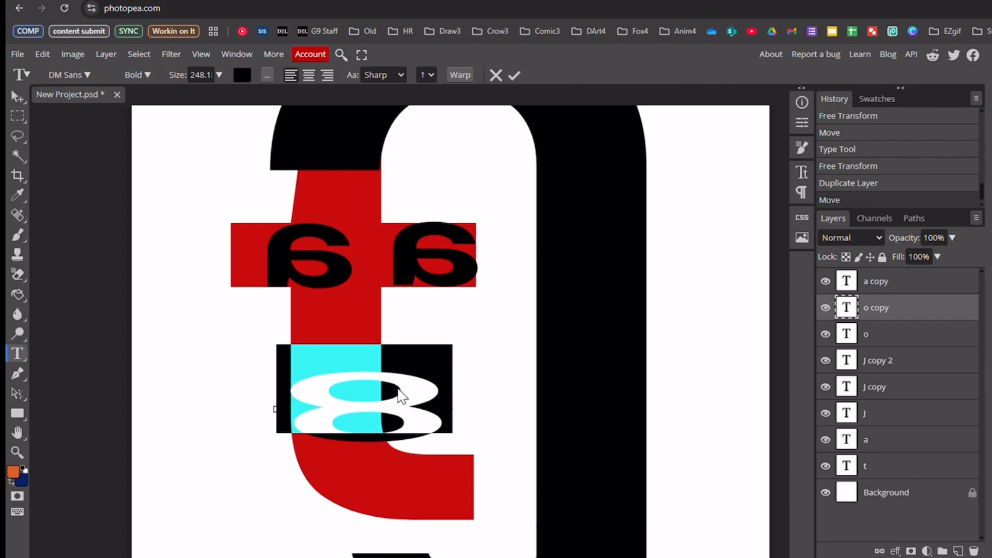
pyautogui.write('w')
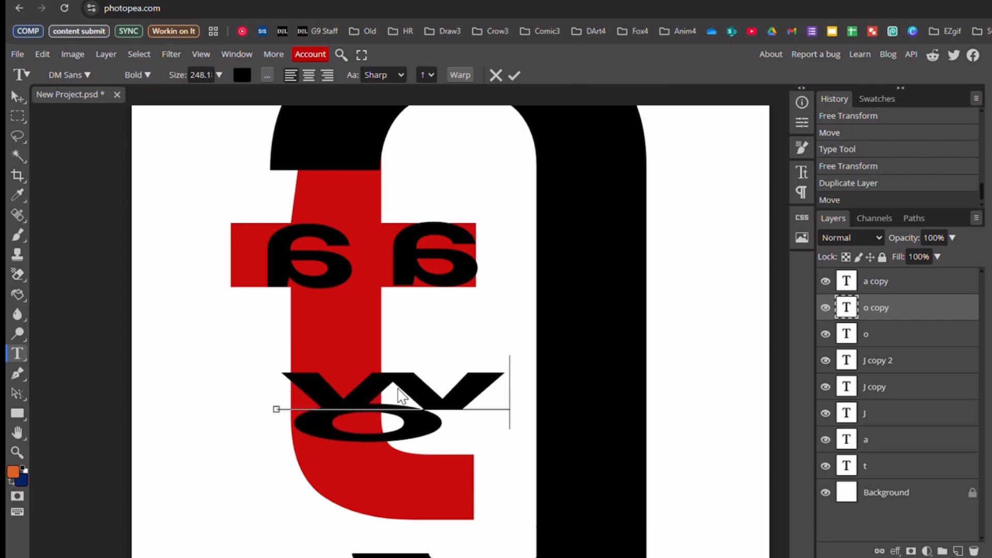
pyautogui.press('BackSpace')
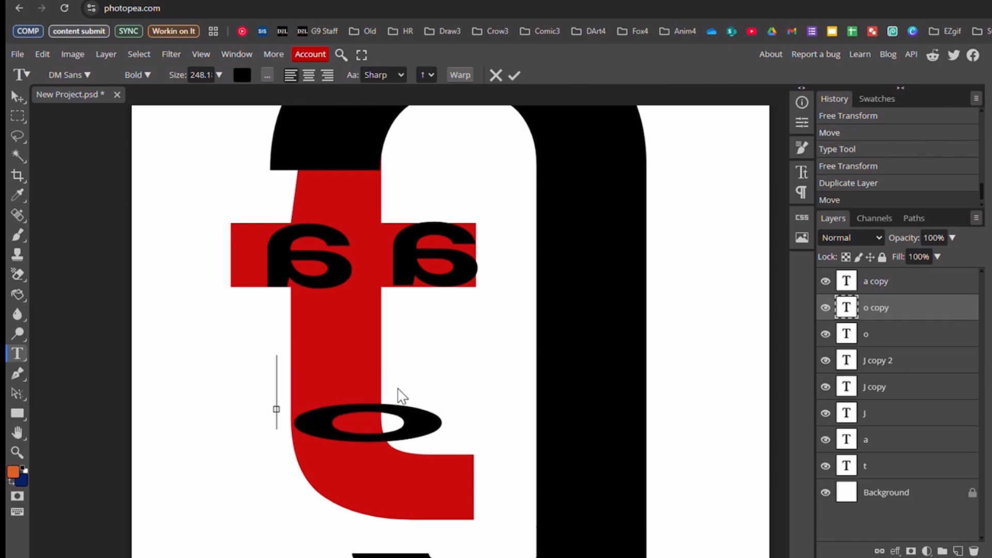
pyautogui.write('m')
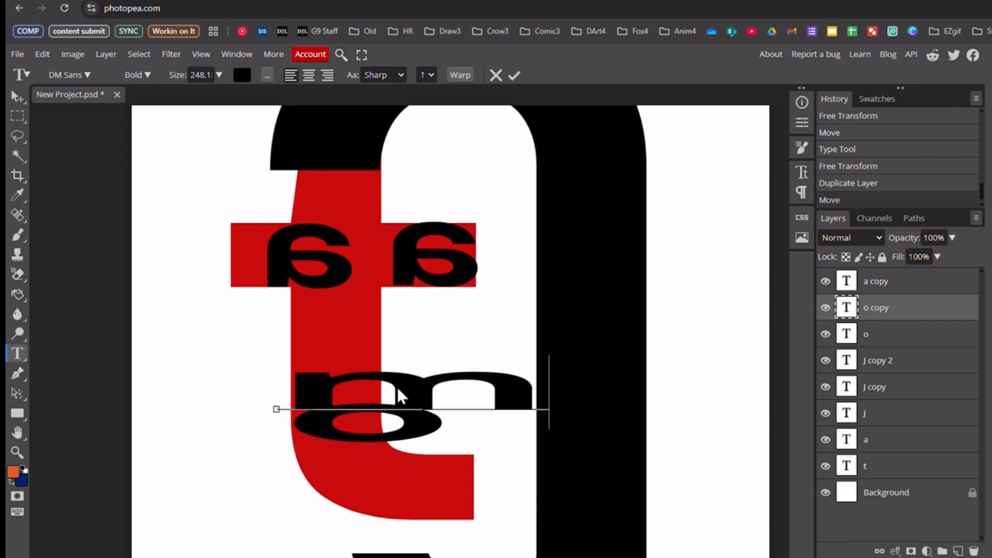
pyautogui.press('BackSpace')
pyautogui.write('w')
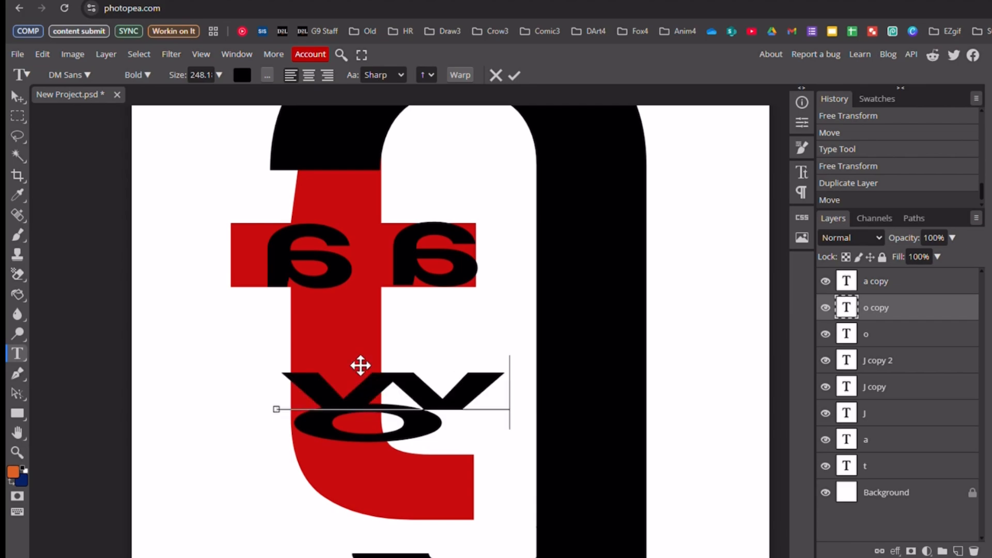
pyautogui.write('z')
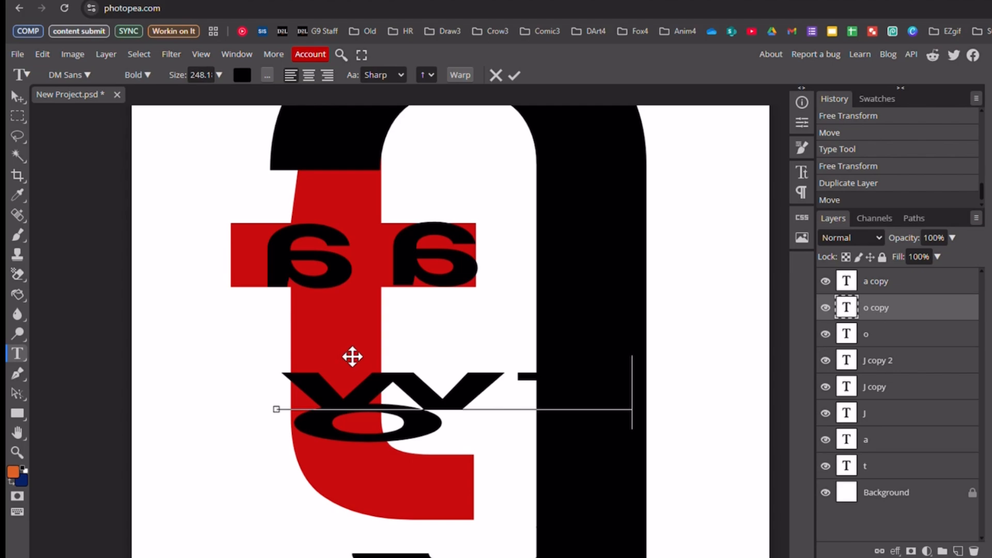
pyautogui.press('BackSpace')
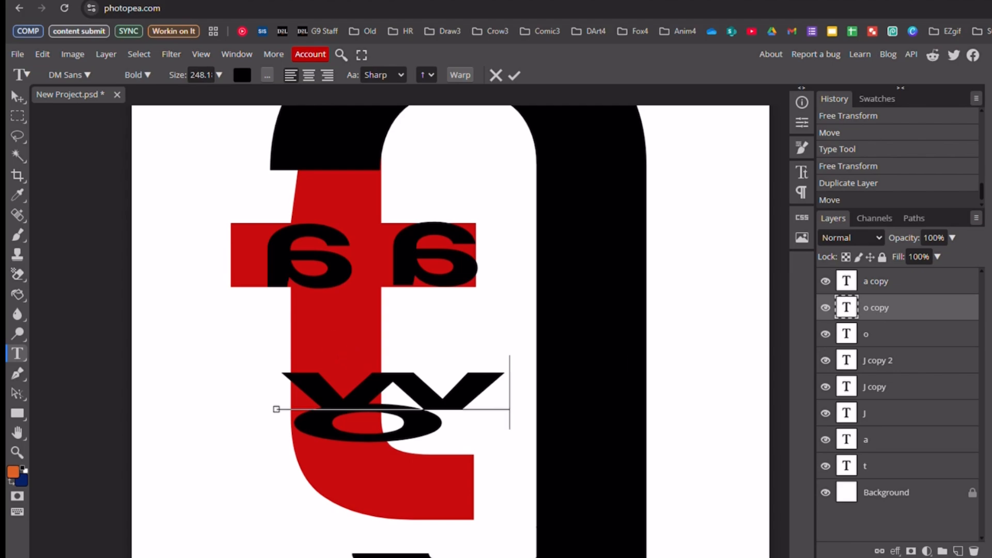
pyautogui.click(17, 96)
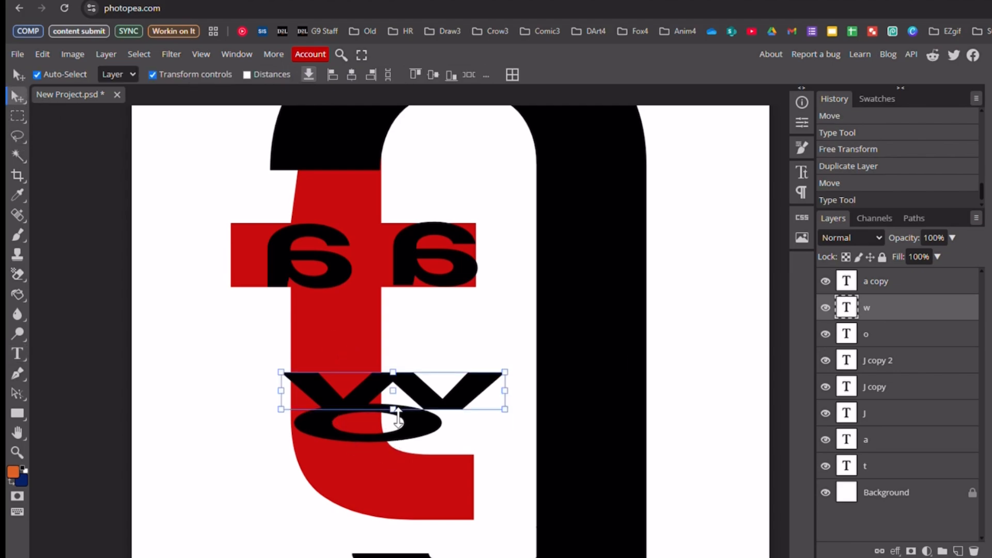
# Step: Flip the "w" vertically onto the "o" at about 59% width and 84% height, centred at about X 401 px, Y 694 px
pyautogui.moveTo(392, 409)
pyautogui.mouseDown()
pyautogui.moveTo(394, 342)
pyautogui.moveTo(402, 386)
pyautogui.moveTo(387, 383)
pyautogui.moveTo(386, 395)
pyautogui.mouseUp()
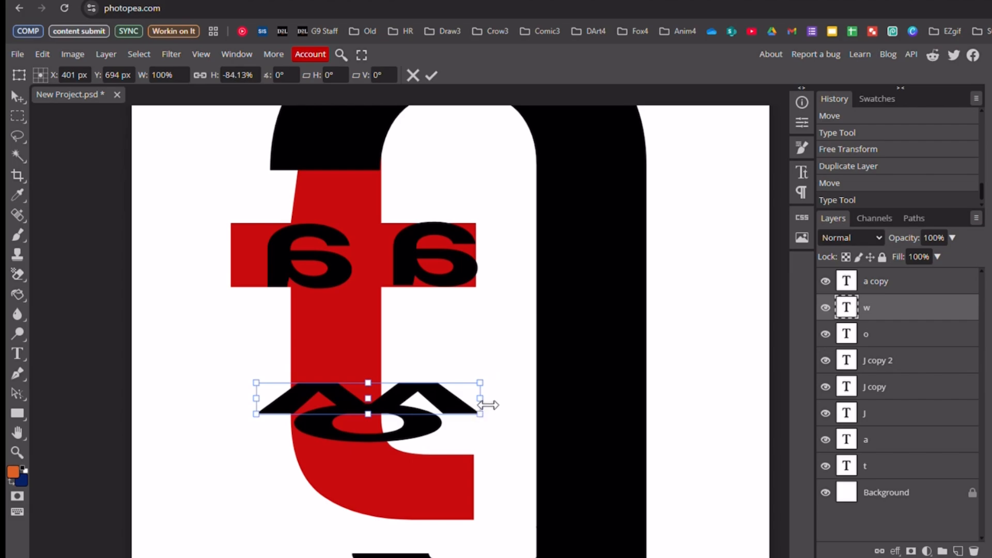
pyautogui.moveTo(490, 403); pyautogui.dragTo(445, 409)
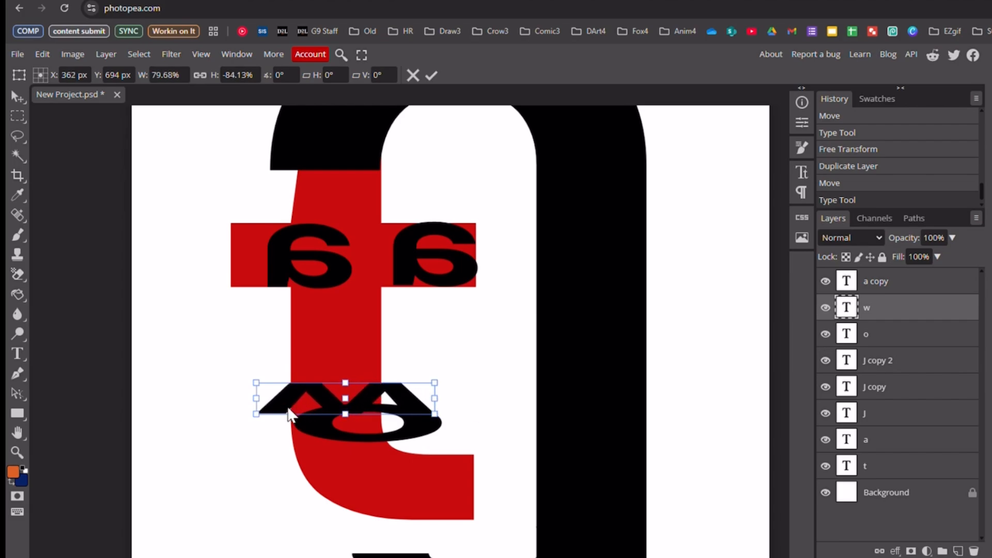
pyautogui.moveTo(268, 402); pyautogui.dragTo(313, 408)
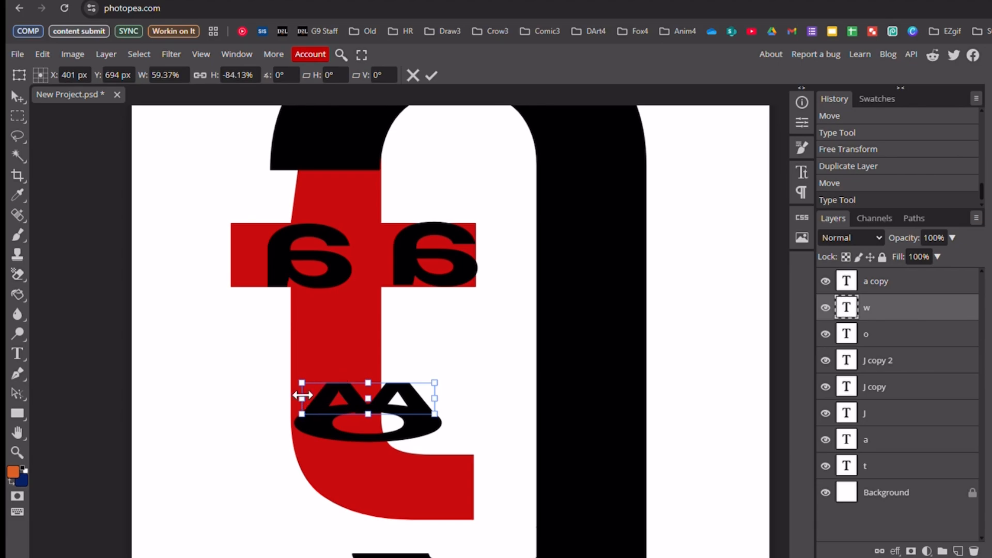
pyautogui.click(17, 101)
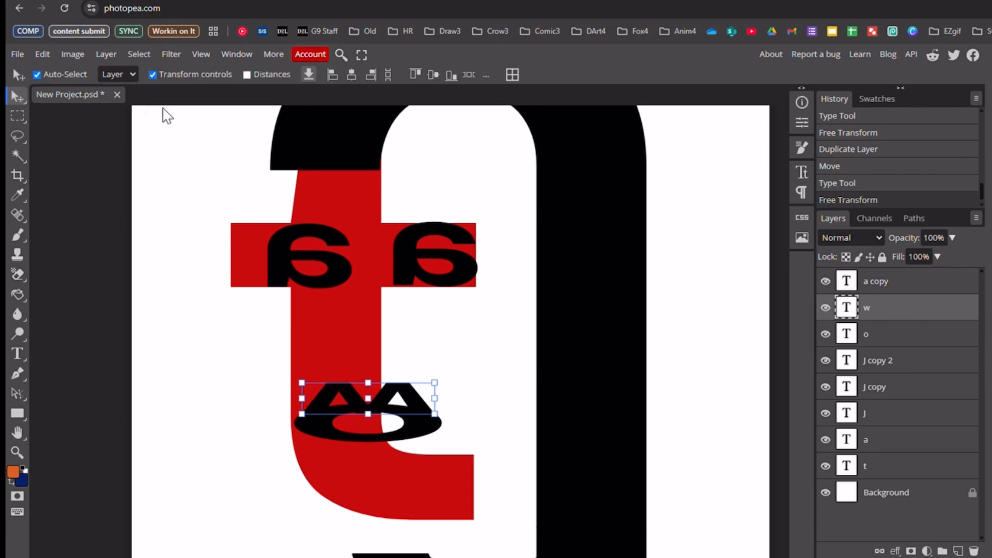
# Step: Hide the transform controls, deselect all layers and examine the whole face composition and the new mouth
pyautogui.click(153, 74)
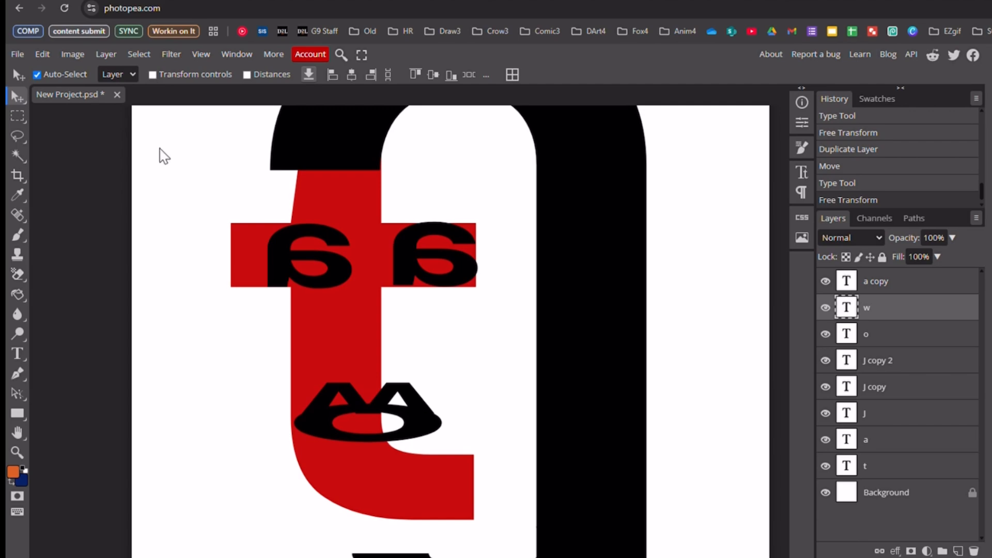
pyautogui.click(193, 351)
pyautogui.hotkey('ctrl', '0')
pyautogui.scroll(-1, 180, 357)
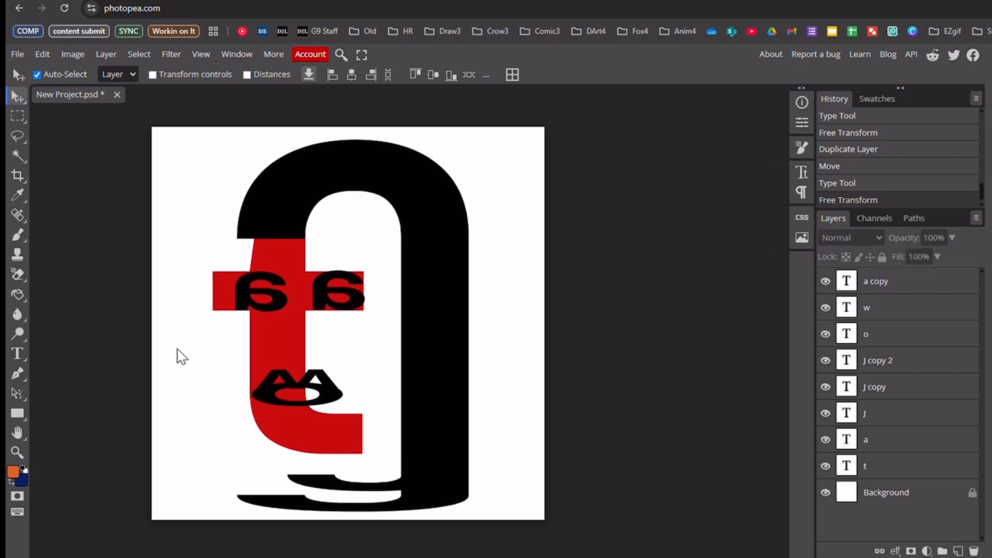
pyautogui.scroll(1, 181, 356)
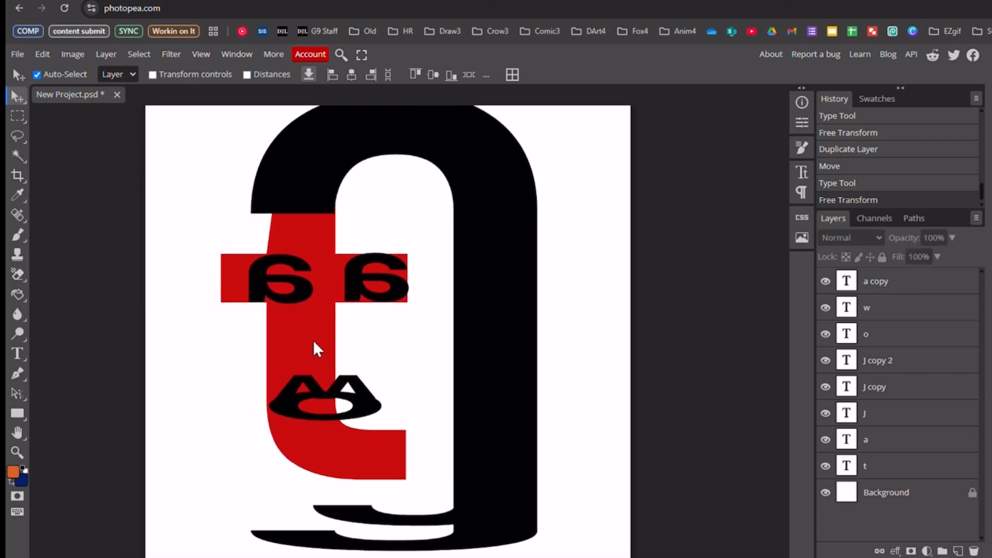
pyautogui.scroll(1, 366, 355)
pyautogui.scroll(-1, 367, 355)
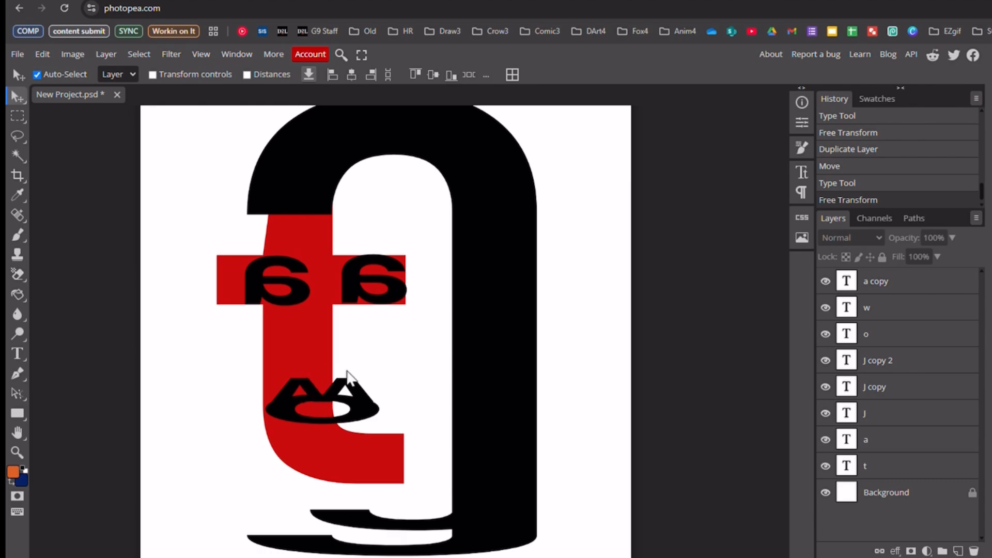
pyautogui.scroll(1, 381, 390)
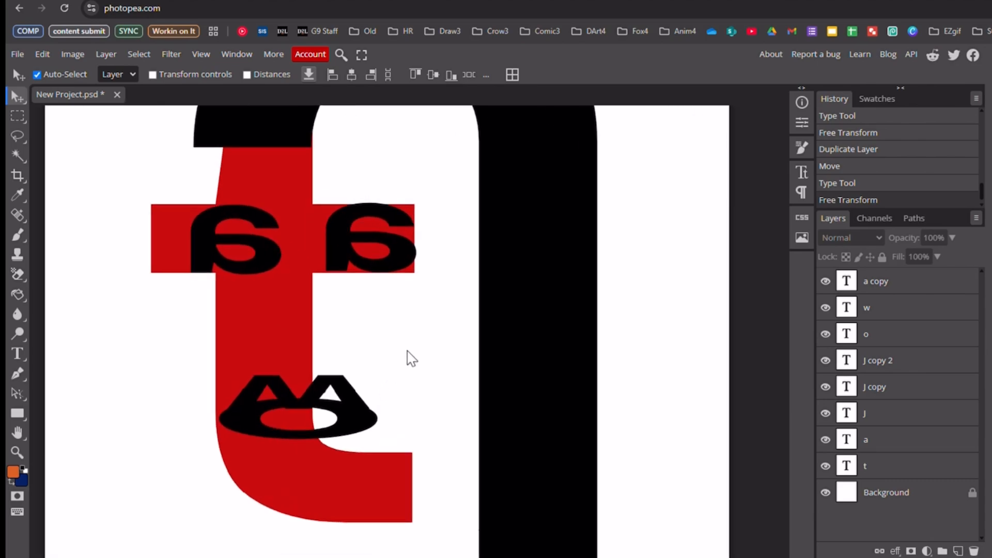
# Step: Duplicate the large black "J" and offset the copy down and to the right, overlapping the right-hand "a" eye
pyautogui.hotkey('ctrl', 'j')
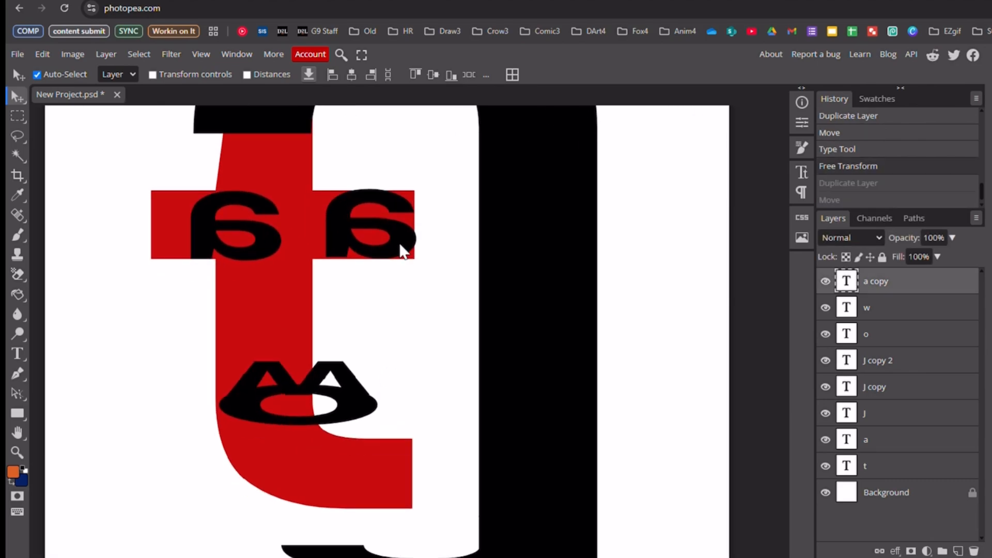
pyautogui.click(402, 245)
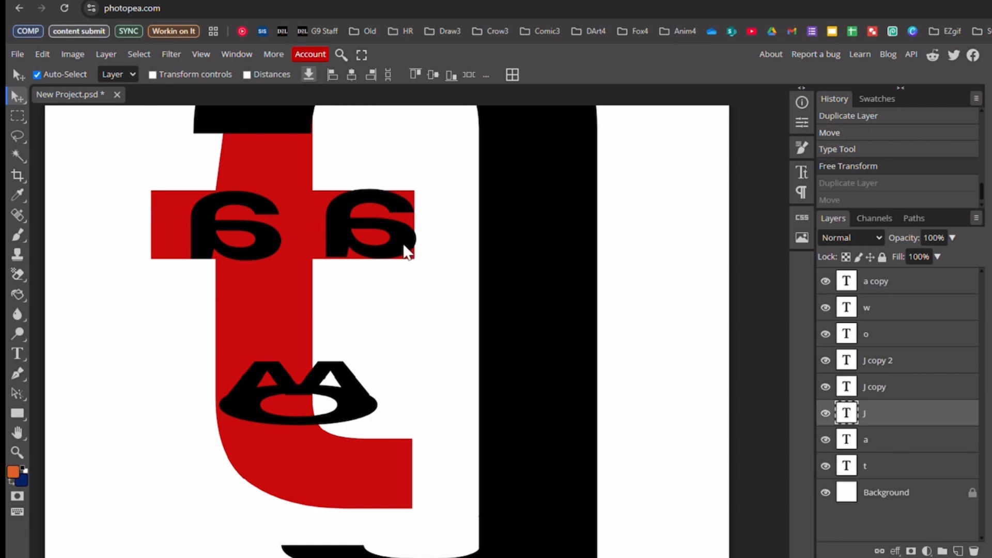
pyautogui.hotkey('ctrl', 'j')
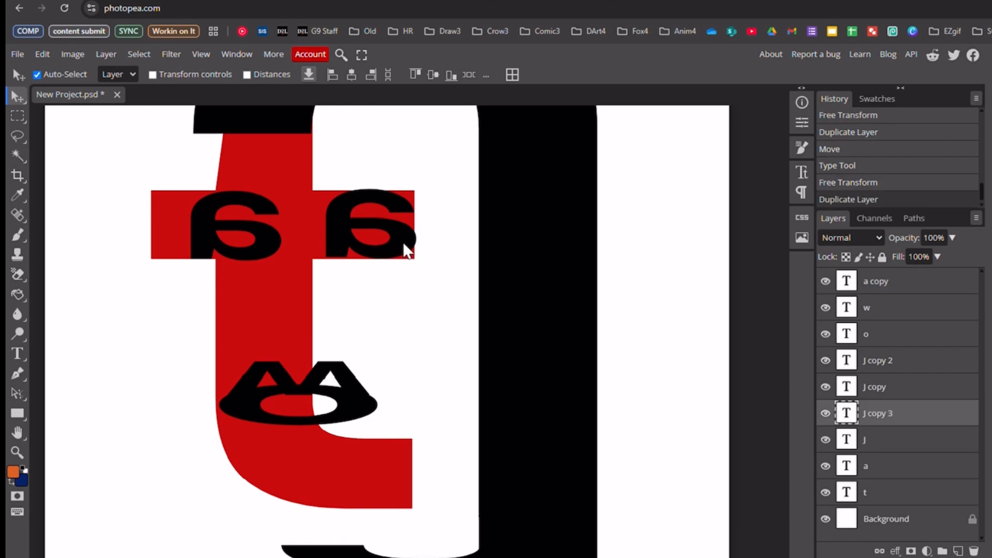
pyautogui.press('Down')
pyautogui.press('Down')
pyautogui.press('Down')
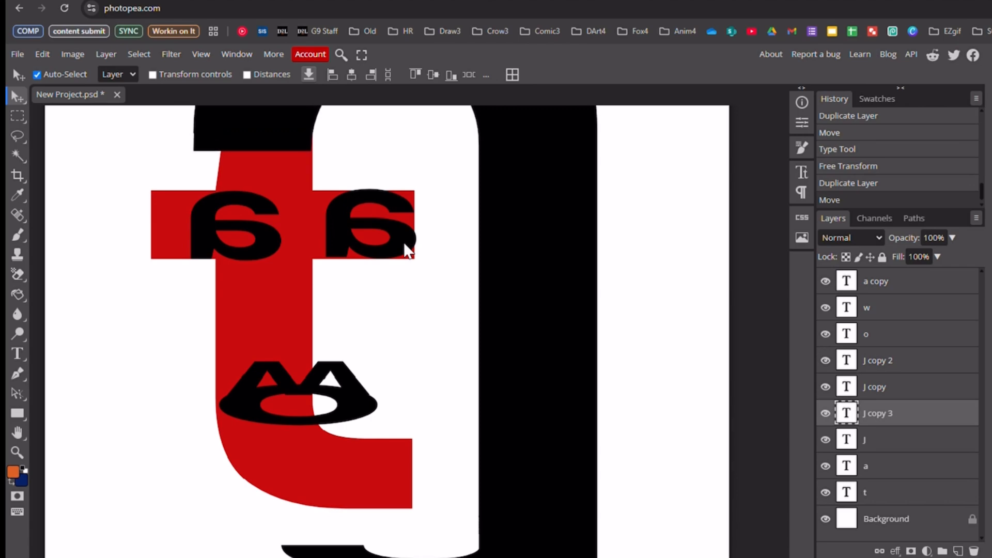
pyautogui.press('Down')
pyautogui.press('Down')
pyautogui.scroll(3, 407, 268)
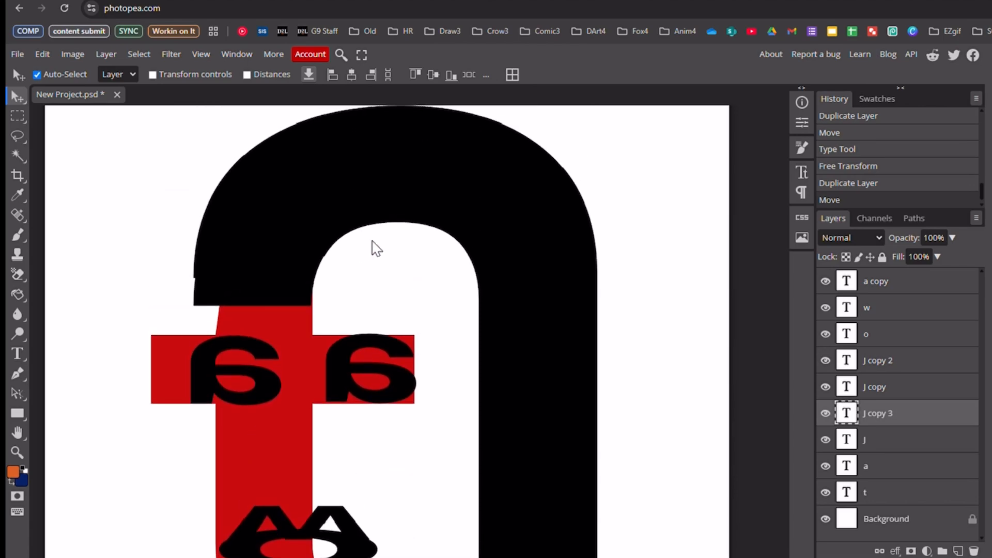
pyautogui.moveTo(309, 208); pyautogui.dragTo(365, 297)
pyautogui.scroll(-1, 364, 292)
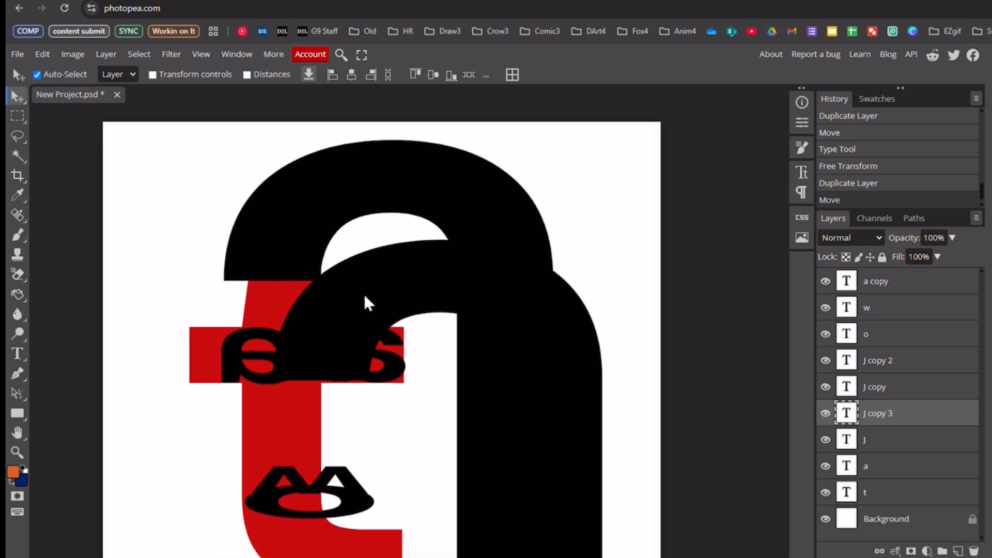
# Step: Show the transform controls and change the duplicated large "J" to a ")" character that forms a curved strand of hair
pyautogui.click(152, 75)
pyautogui.scroll(-3, 463, 320)
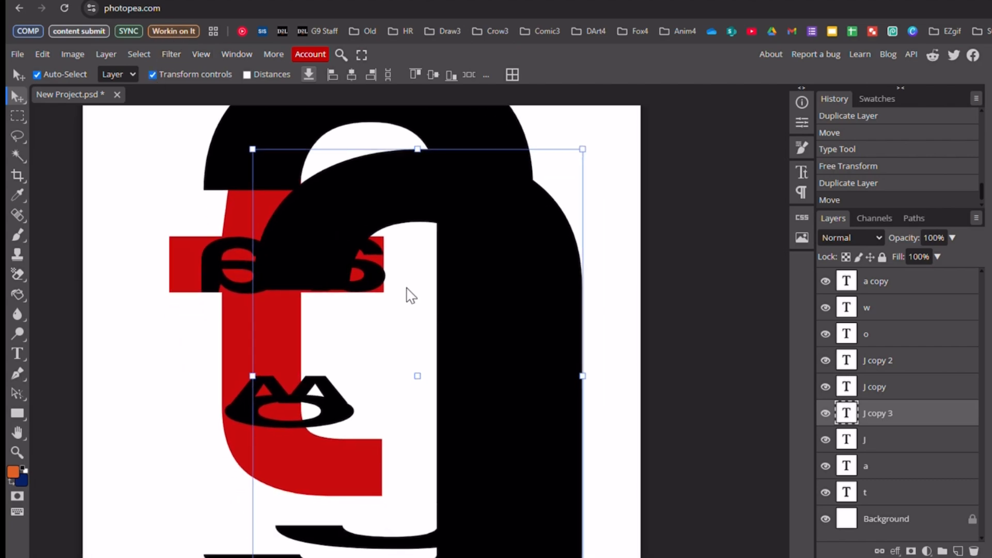
pyautogui.doubleClick(455, 290)
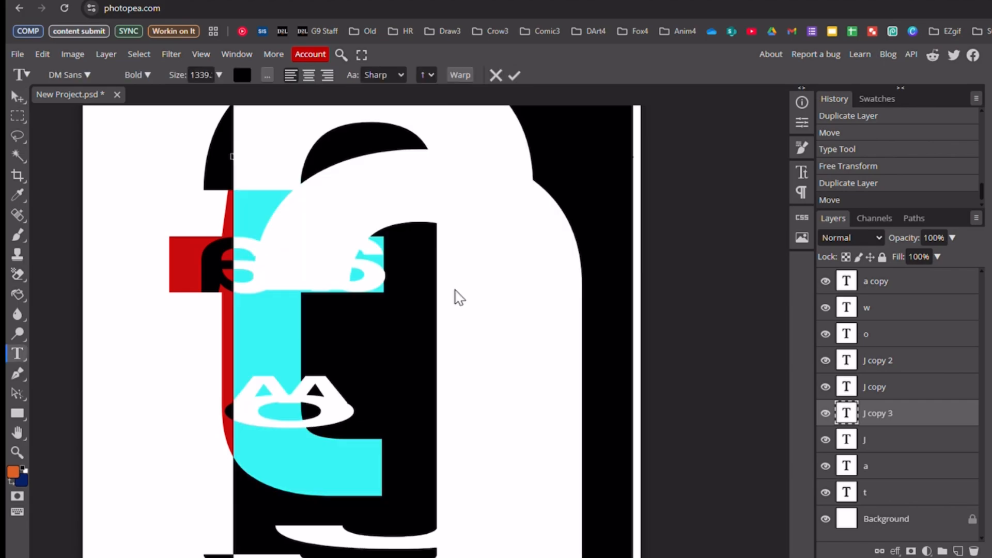
pyautogui.click(455, 290)
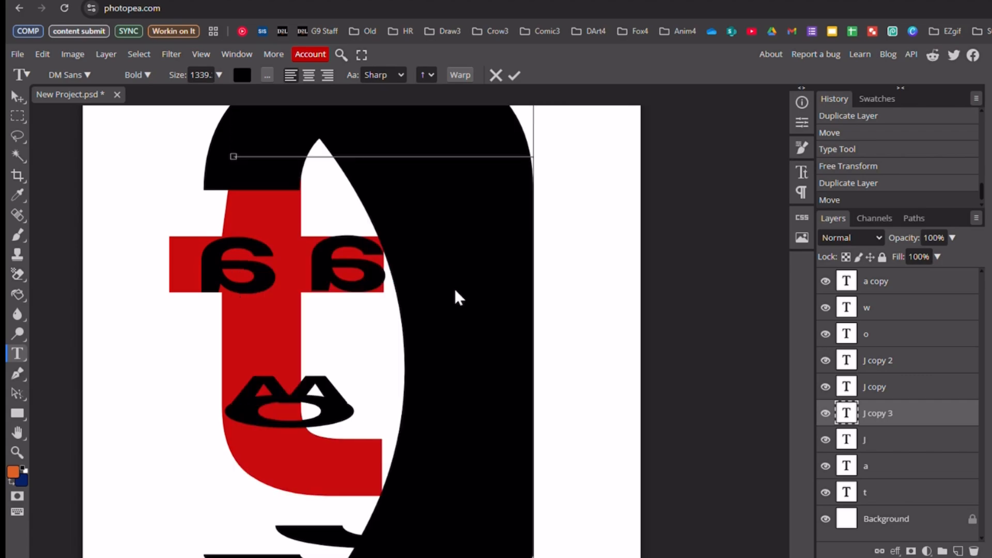
pyautogui.hotkey('ctrl', '-')
pyautogui.hotkey('ctrl', '-')
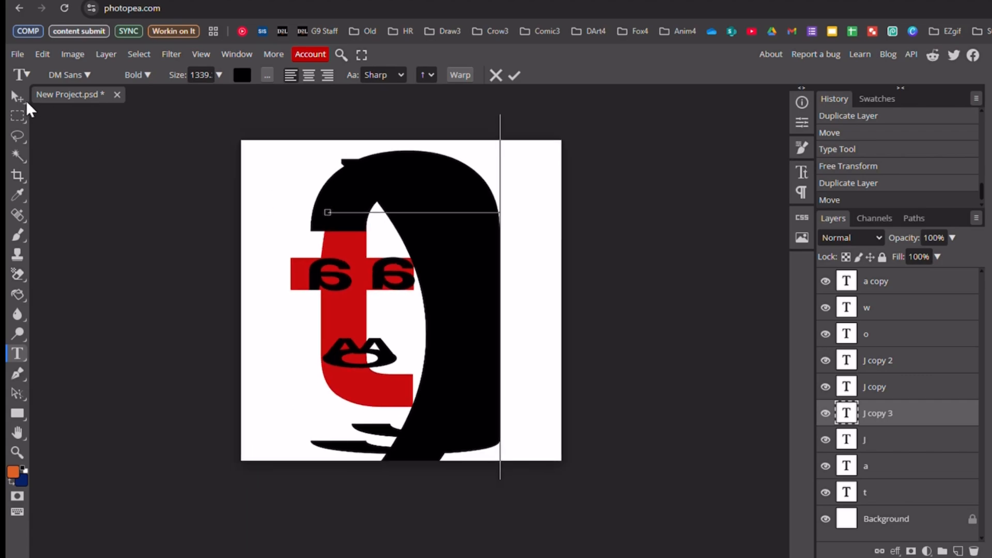
pyautogui.click(15, 96)
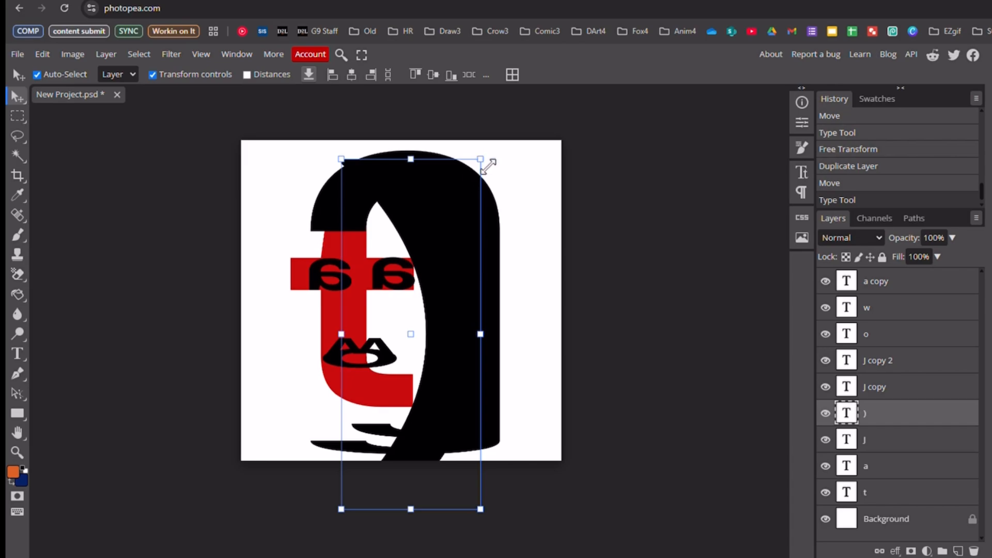
# Step: Scale the ")" to about 21.75% width and 16.03% height, rotated 53.3°, as a cheek curve centred at about X 598 px, Y 613 px
pyautogui.moveTo(481, 159); pyautogui.dragTo(436, 306)
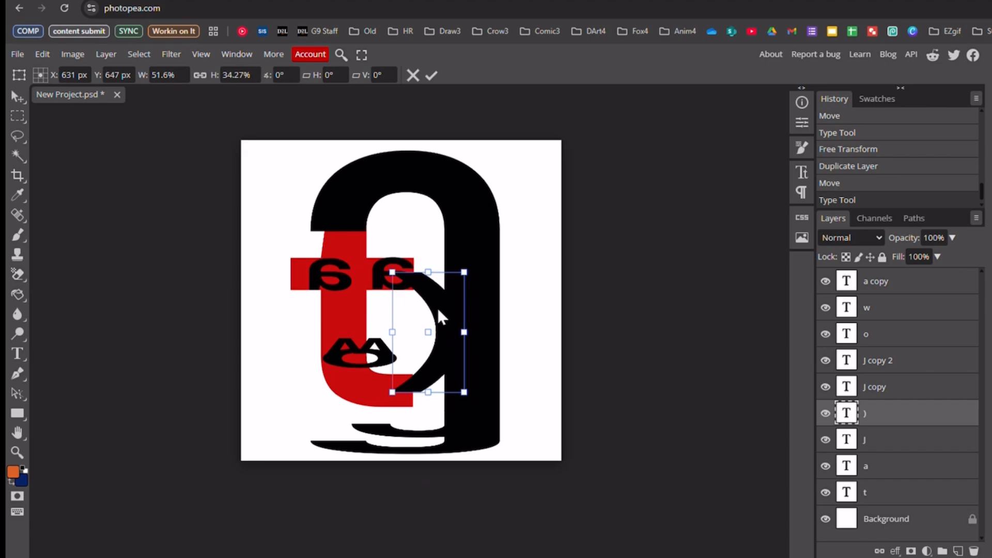
pyautogui.scroll(2, 436, 306)
pyautogui.moveTo(477, 267); pyautogui.dragTo(430, 326)
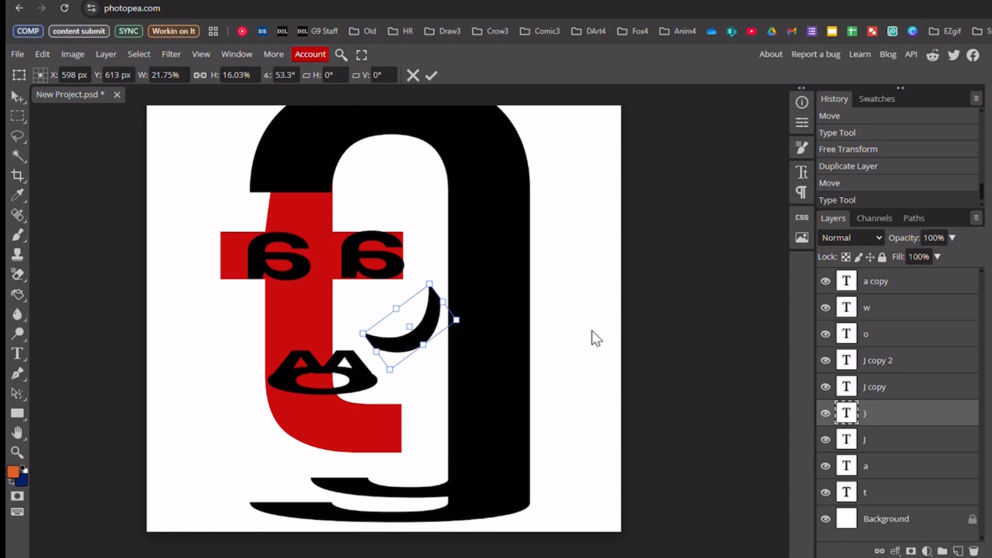
pyautogui.press('Return')
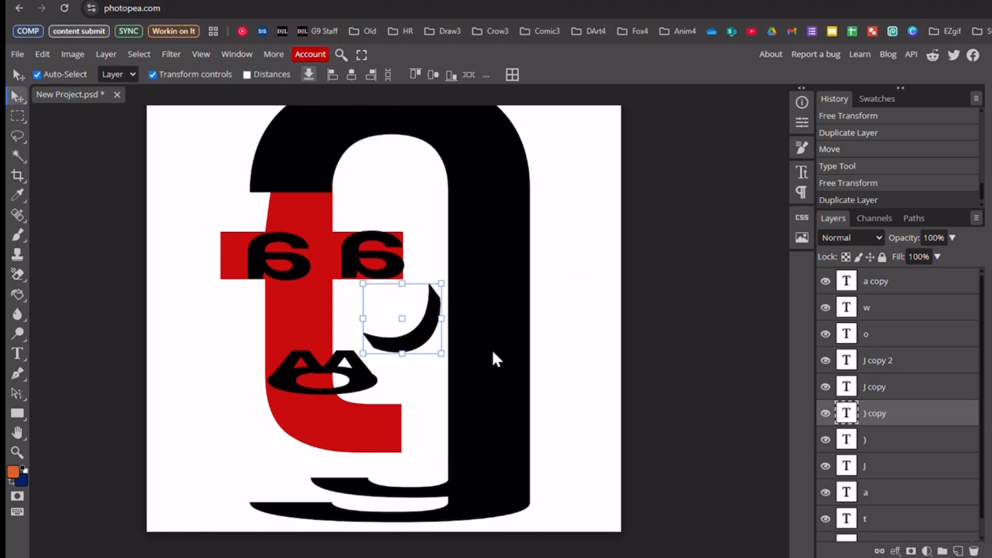
# Step: Try a flipped copy of the cheek curve at 42.7% width on the opposite cheek, and undo its transform and move
pyautogui.keyDown('alt'); pyautogui.moveTo(420, 344); pyautogui.dragTo(269, 330); pyautogui.keyUp('alt')
pyautogui.hotkey('ctrl', 't')
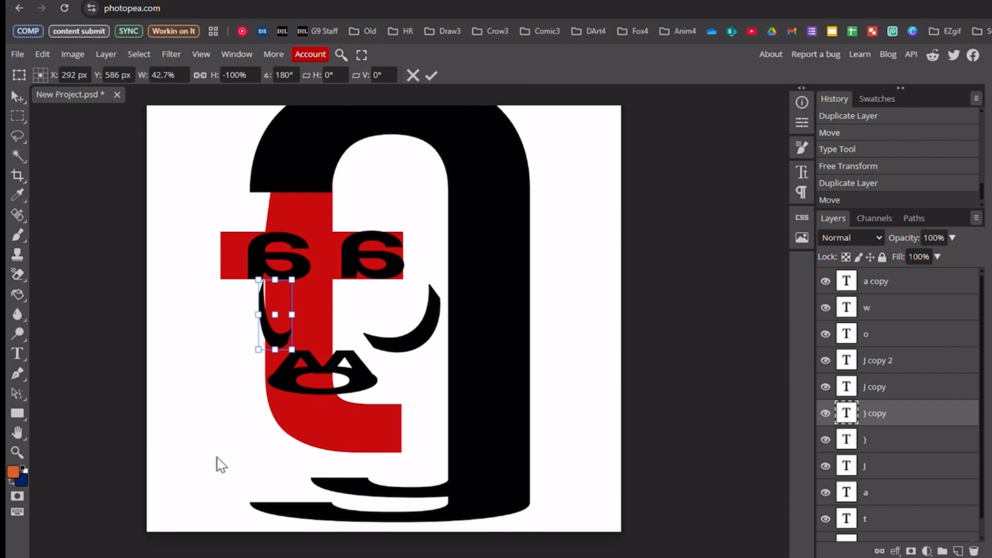
pyautogui.press('Return')
pyautogui.hotkey('ctrl', 'z')
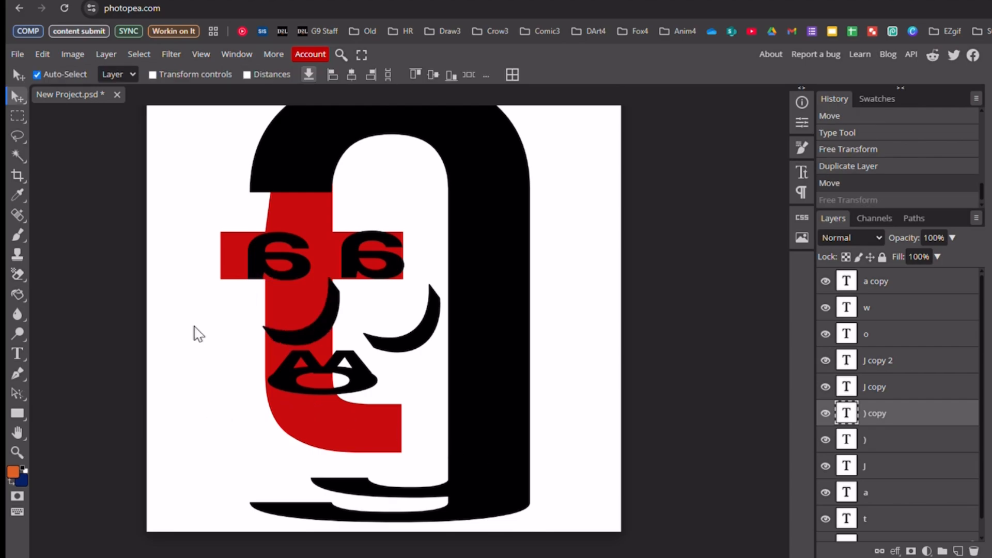
pyautogui.hotkey('ctrl', 'z')
pyautogui.scroll(1, 227, 329)
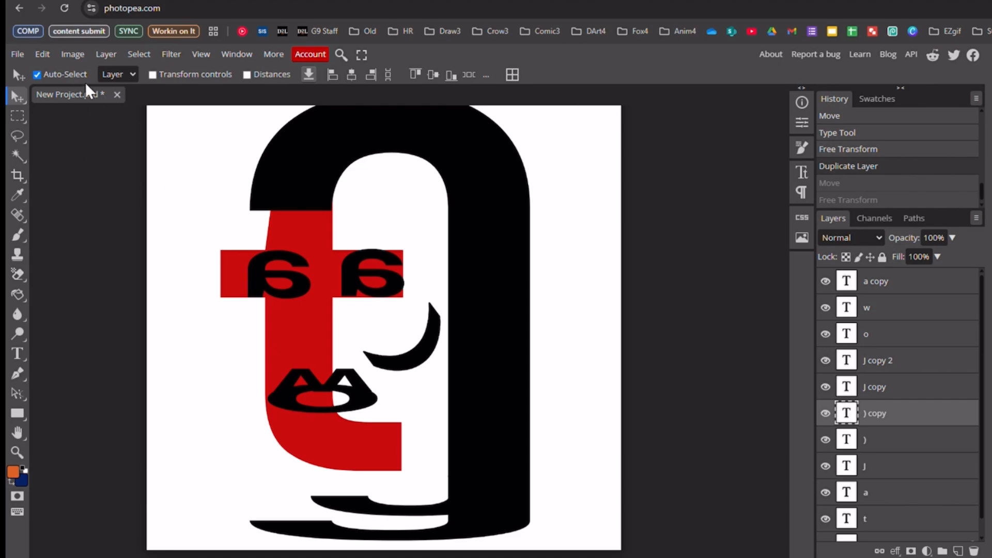
# Step: Export the face composition as a PNG named New Project at 1080 x 1080 px and 100% quality, and dismiss the ad-blocker notice
pyautogui.click(18, 55)
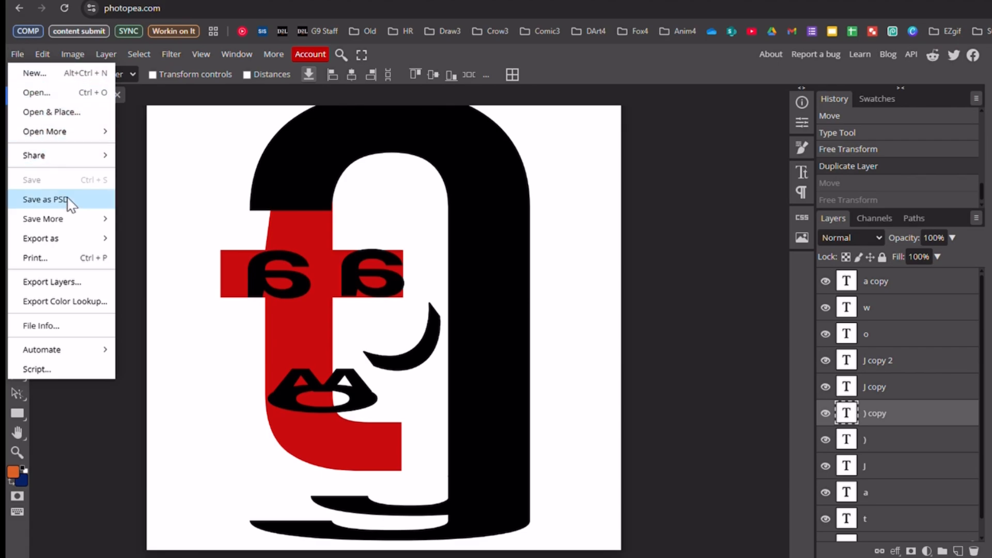
pyautogui.moveTo(94, 243)
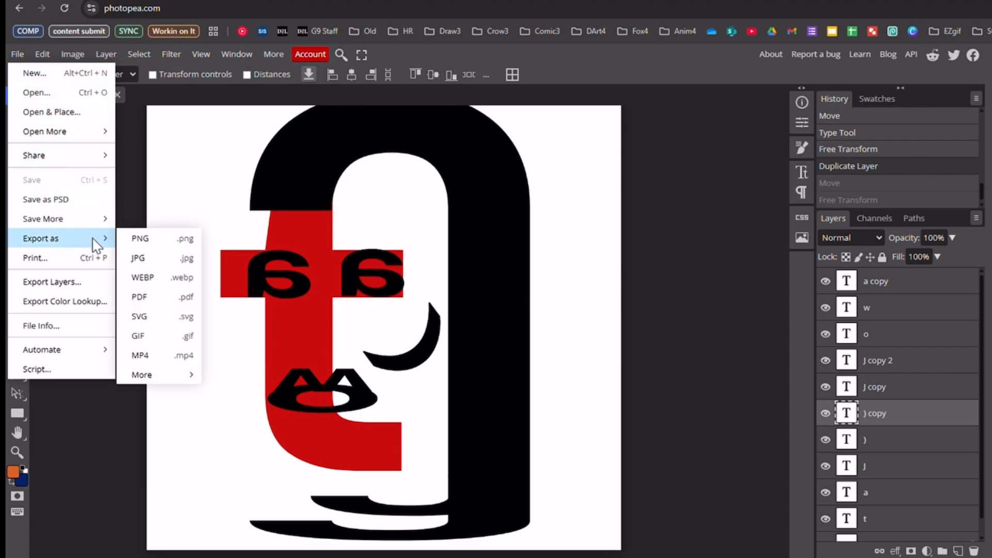
pyautogui.click(155, 247)
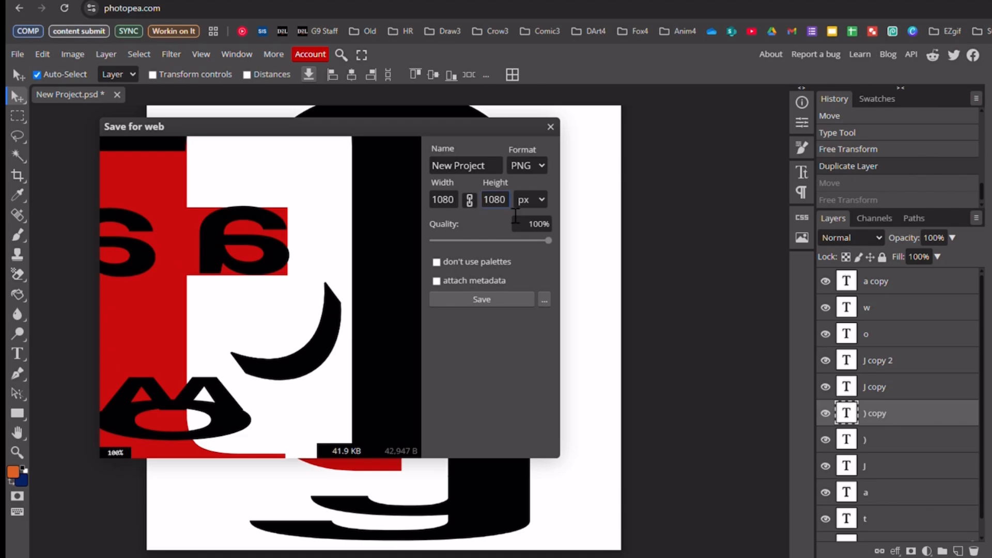
pyautogui.click(502, 301)
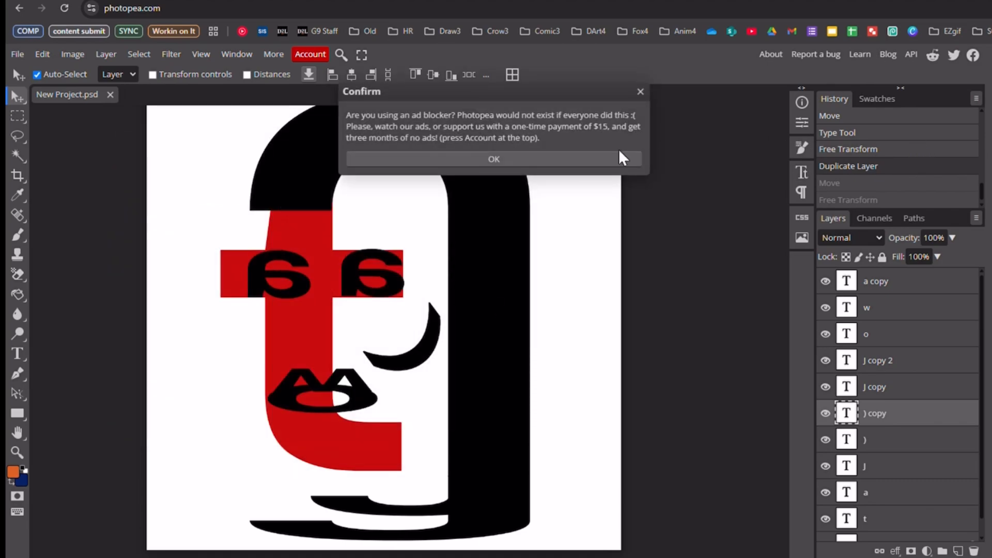
pyautogui.click(619, 152)
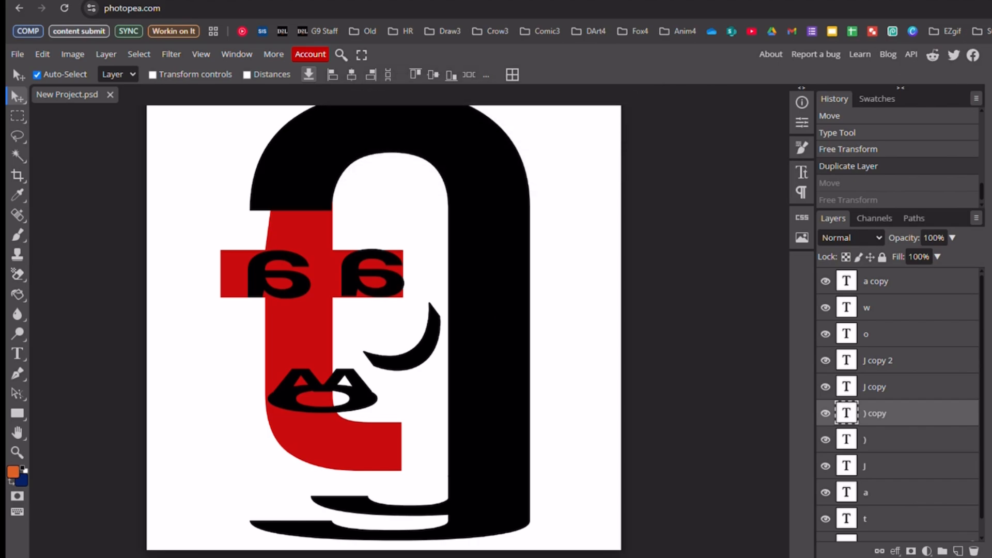
# Step: Open the downloaded New Project.png to check the exported face, and return to the project to view the whole composition
pyautogui.moveTo(991, 57); pyautogui.dragTo(951, 1)
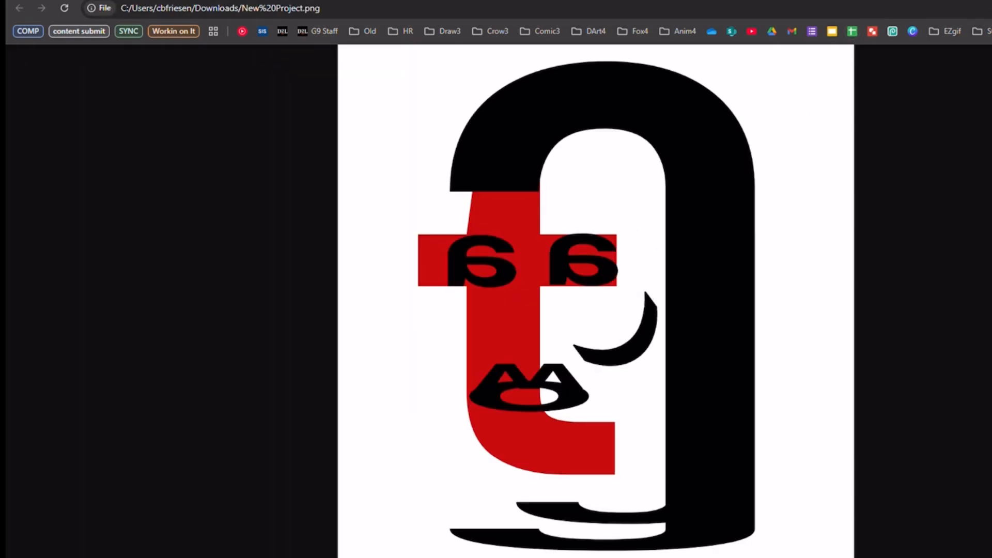
pyautogui.click(897, 1)
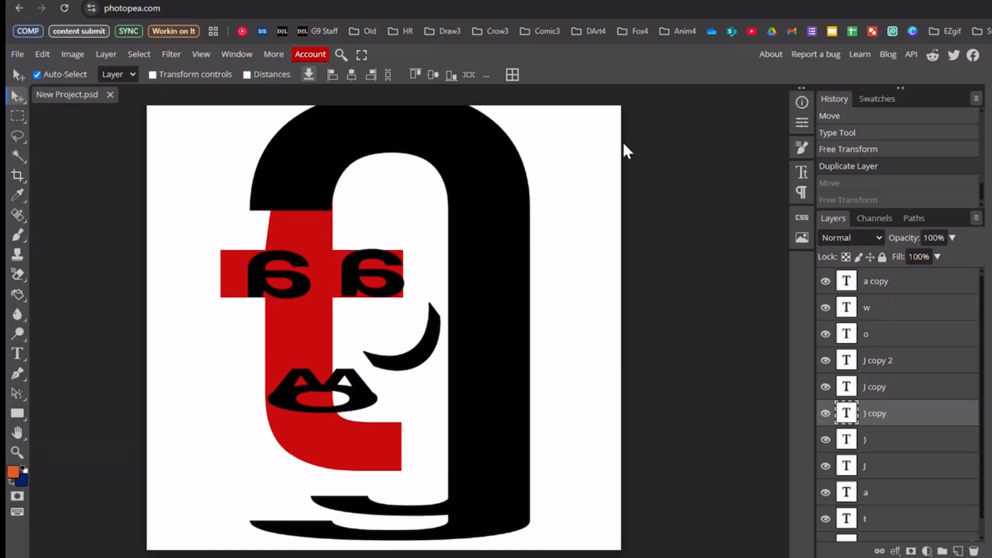
pyautogui.scroll(2, 603, 191)
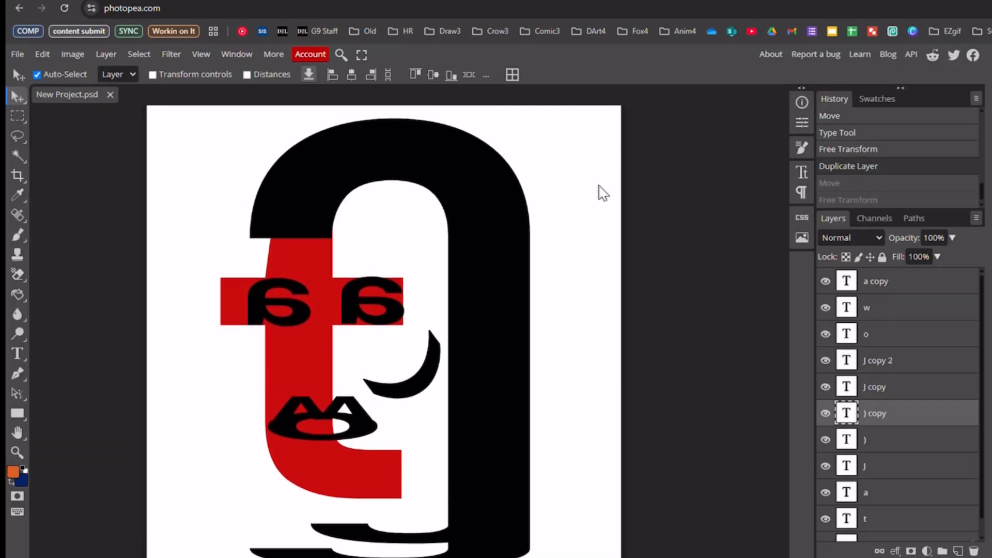
pyautogui.scroll(-1, 602, 193)
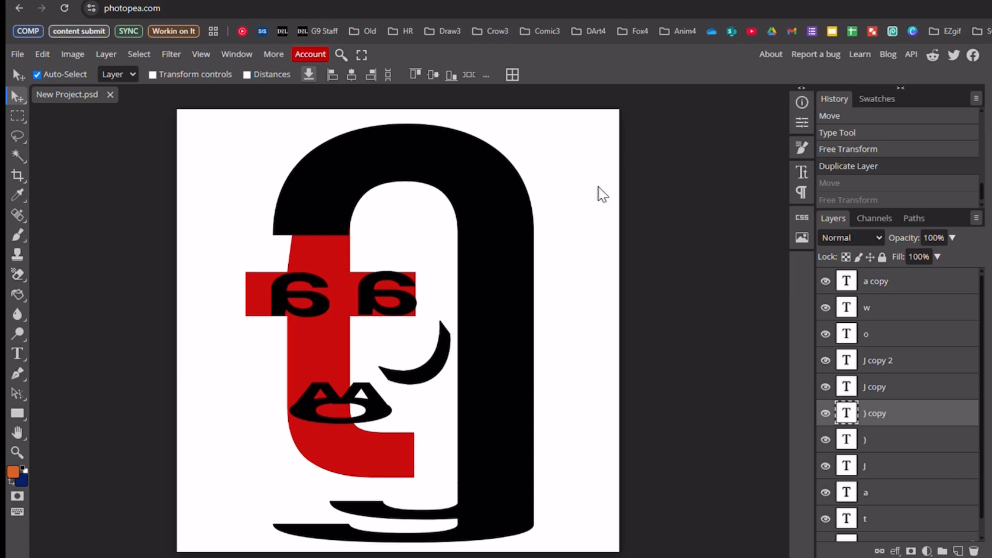